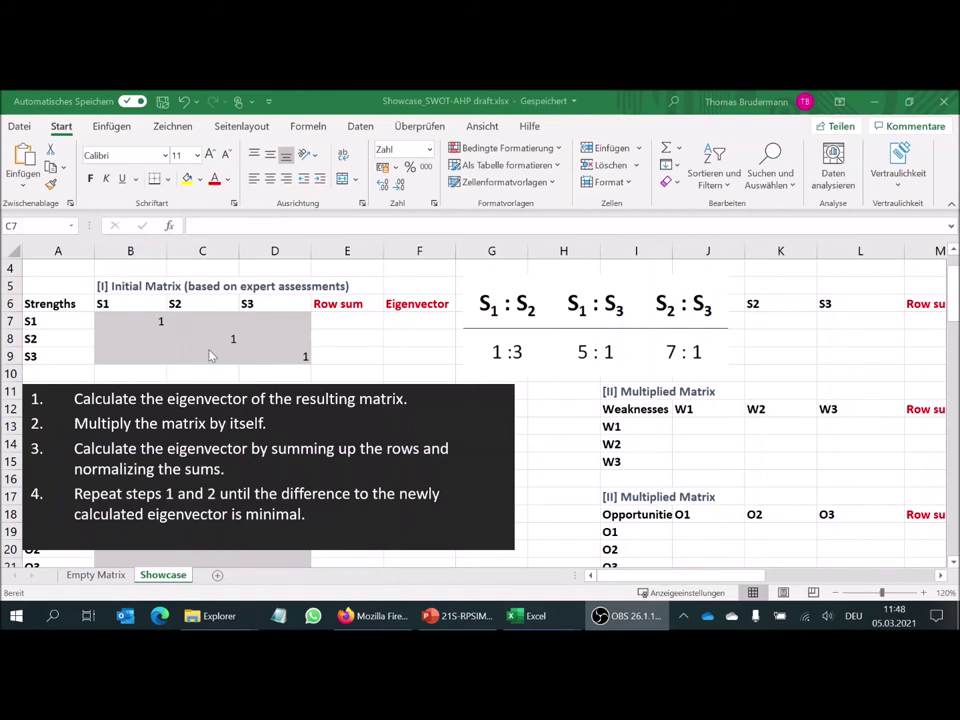
# Enter the expert comparisons in the initial Strengths matrix: 1/3 in C7, 5 in D7 and 7 in D8.
pyautogui.click(209, 322)
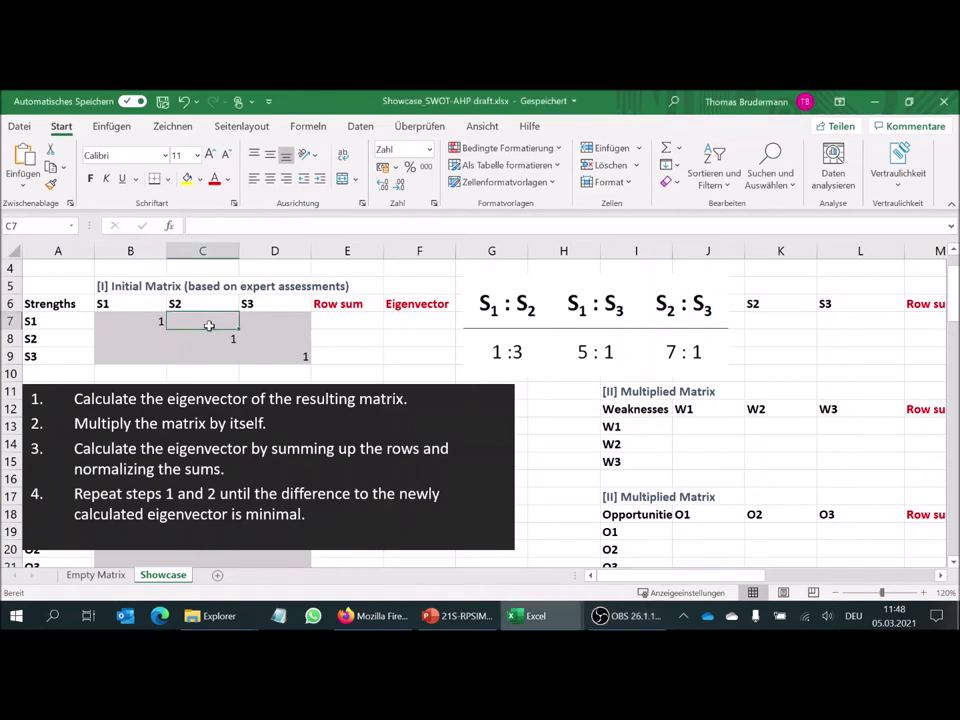
pyautogui.write('1/3')
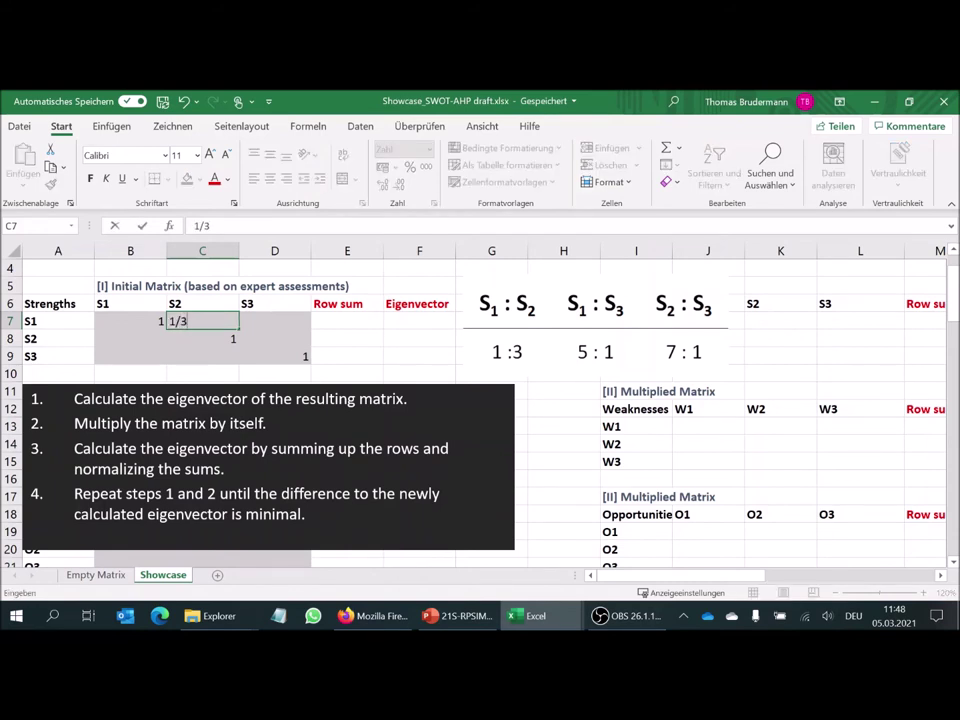
pyautogui.press('Tab')
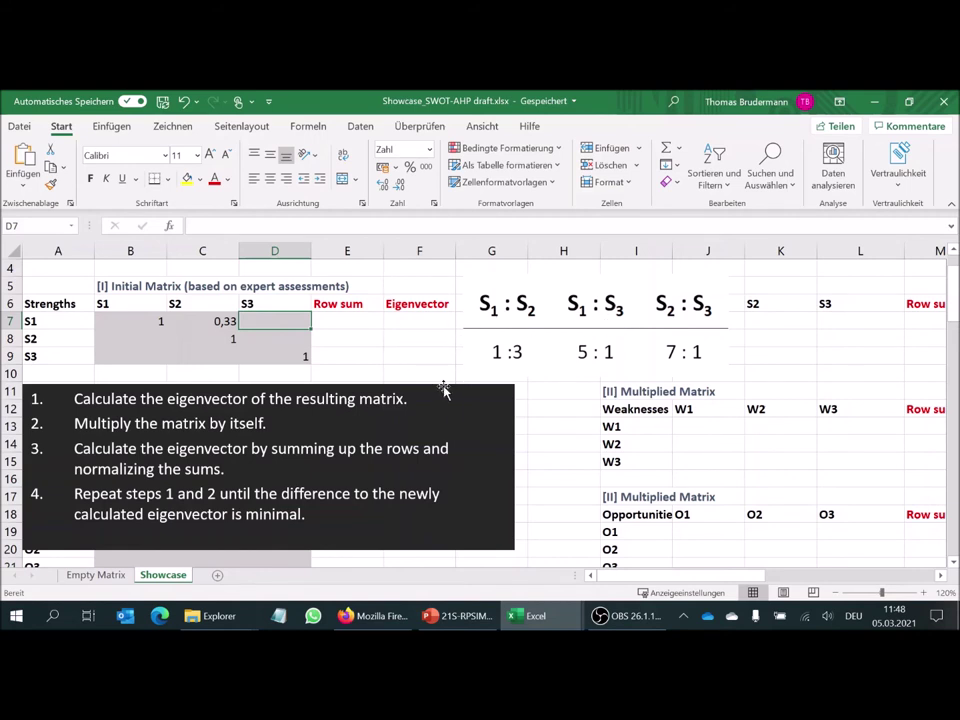
pyautogui.write('5')
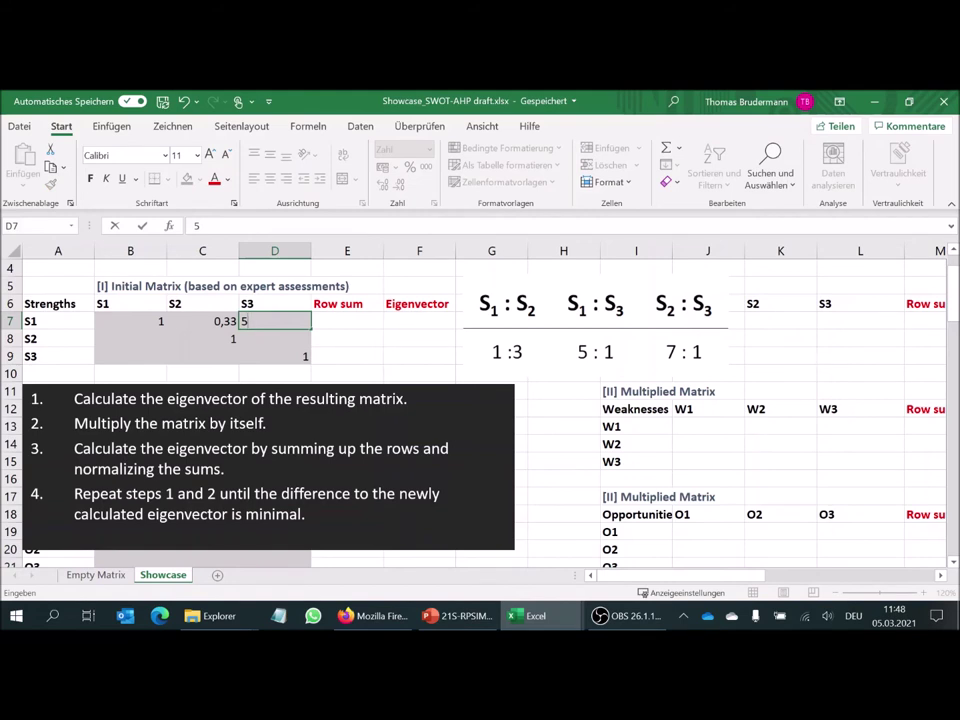
pyautogui.press('Return')
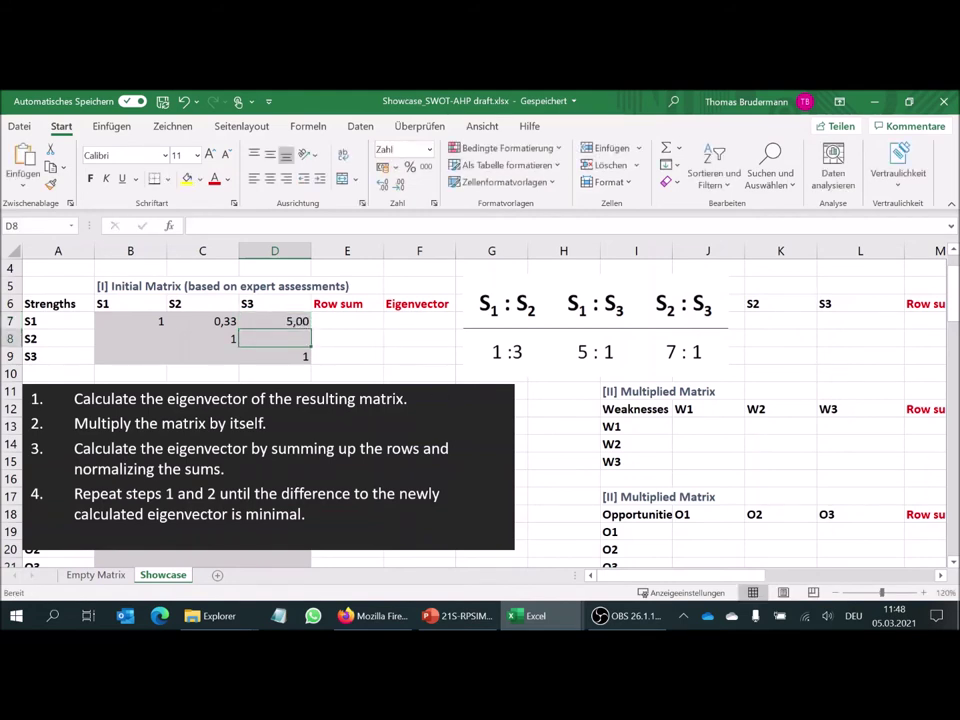
pyautogui.write('7')
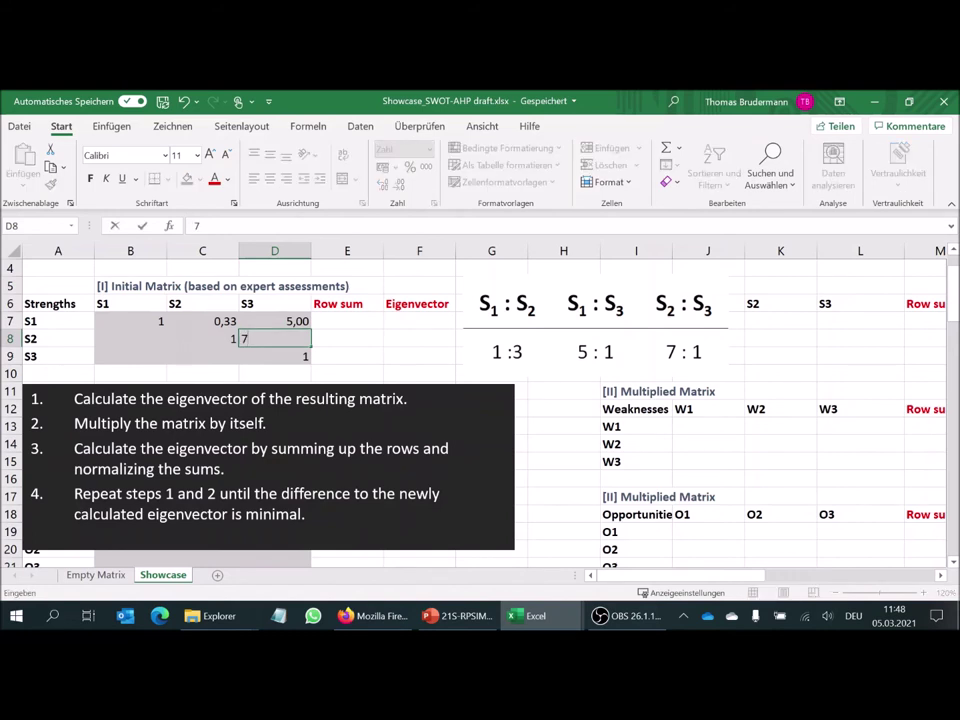
pyautogui.press('Return')
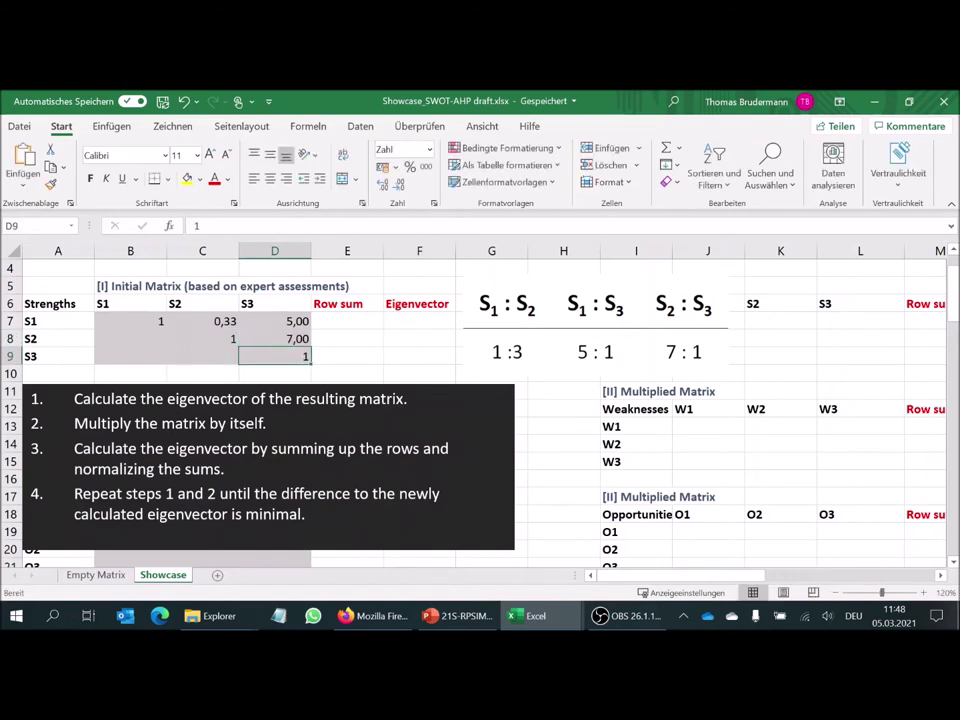
# Fill the S1 column with reciprocal formulas: =1/C7 in B8 and =1/D7 in B9.
pyautogui.press('Left')
pyautogui.press('Left')
pyautogui.click(130, 338)
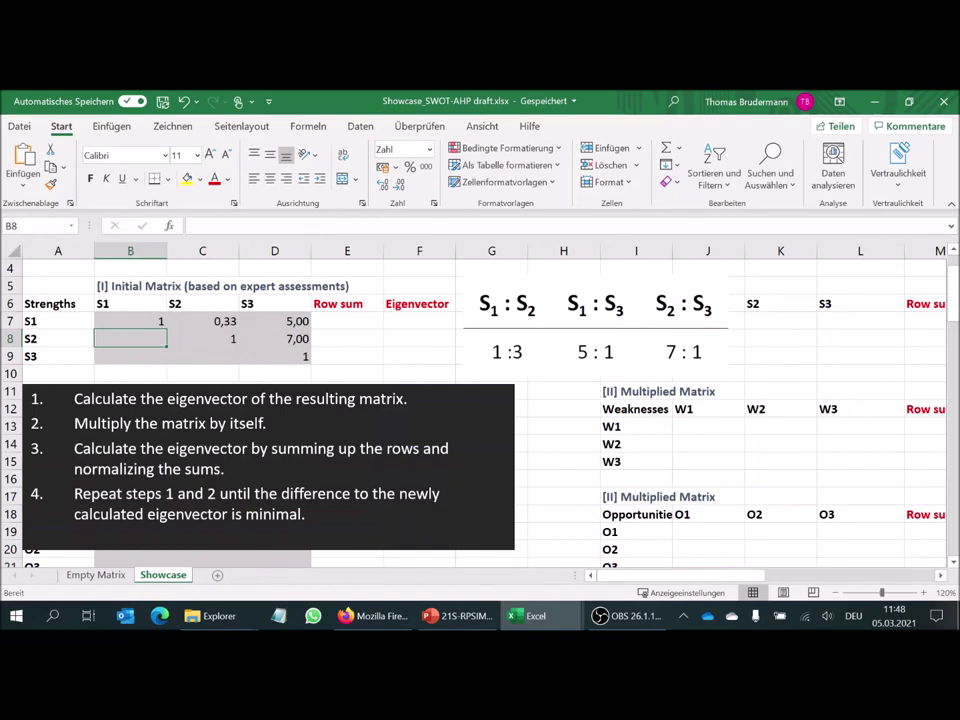
pyautogui.write('=1/')
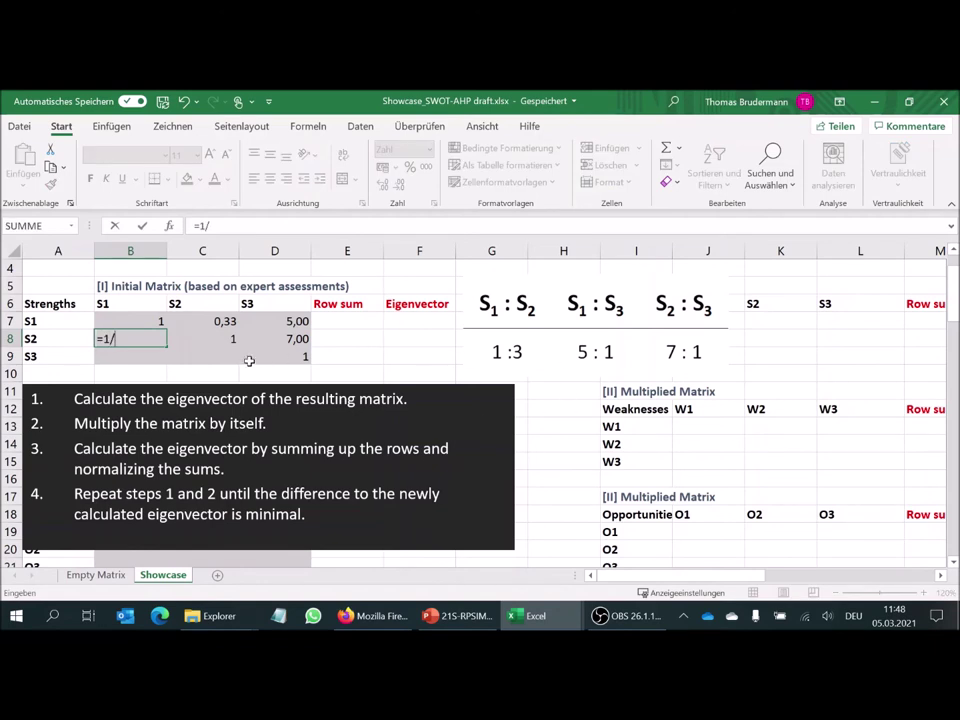
pyautogui.click(208, 320)
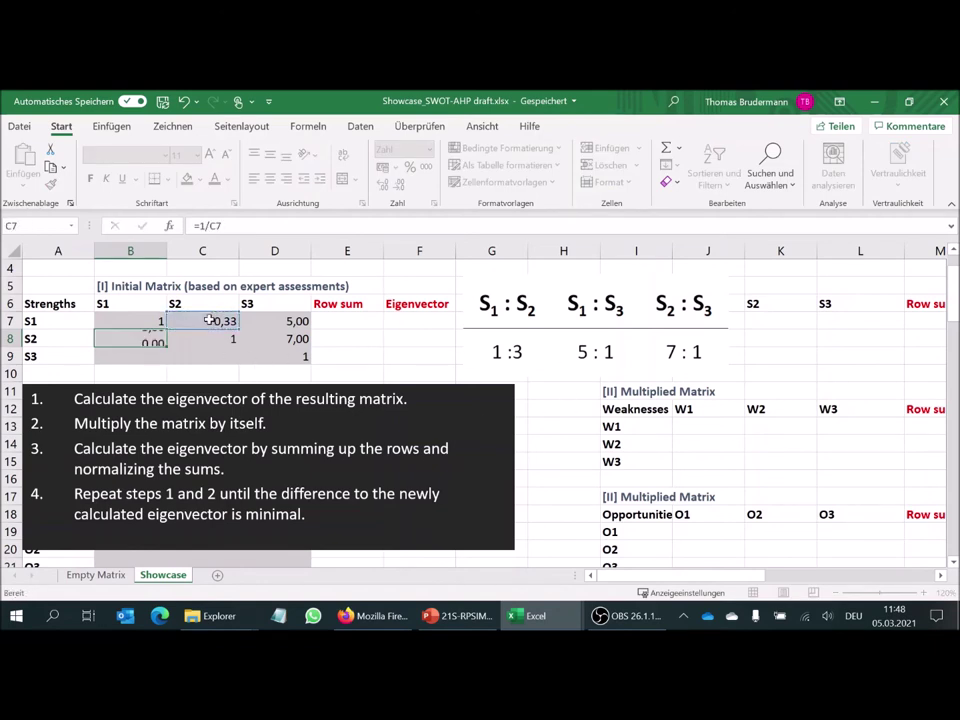
pyautogui.press('Return')
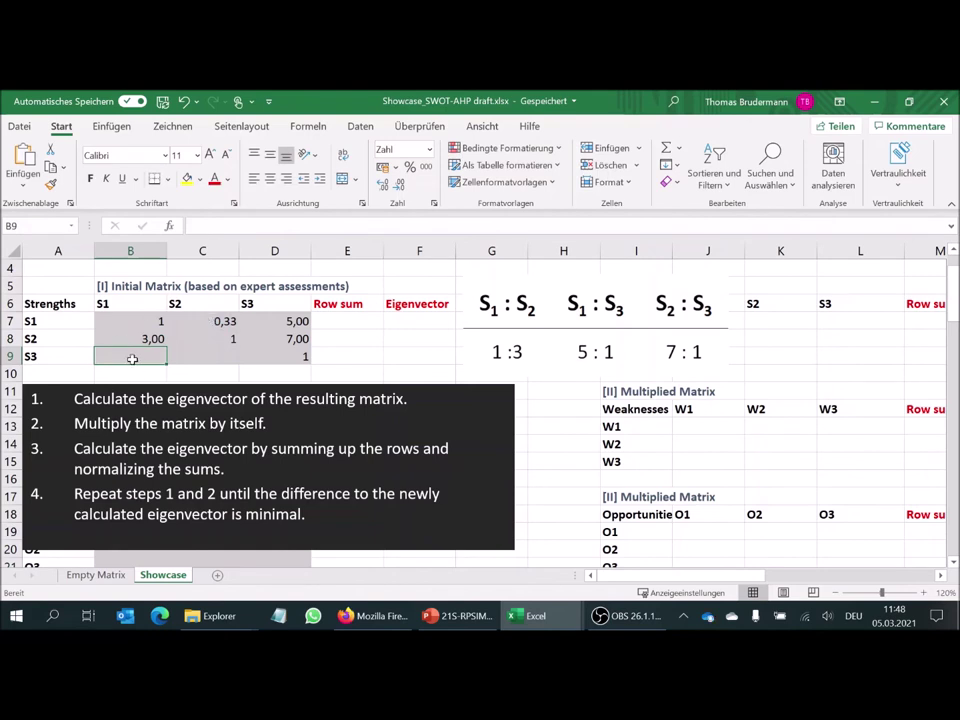
pyautogui.write('=1/')
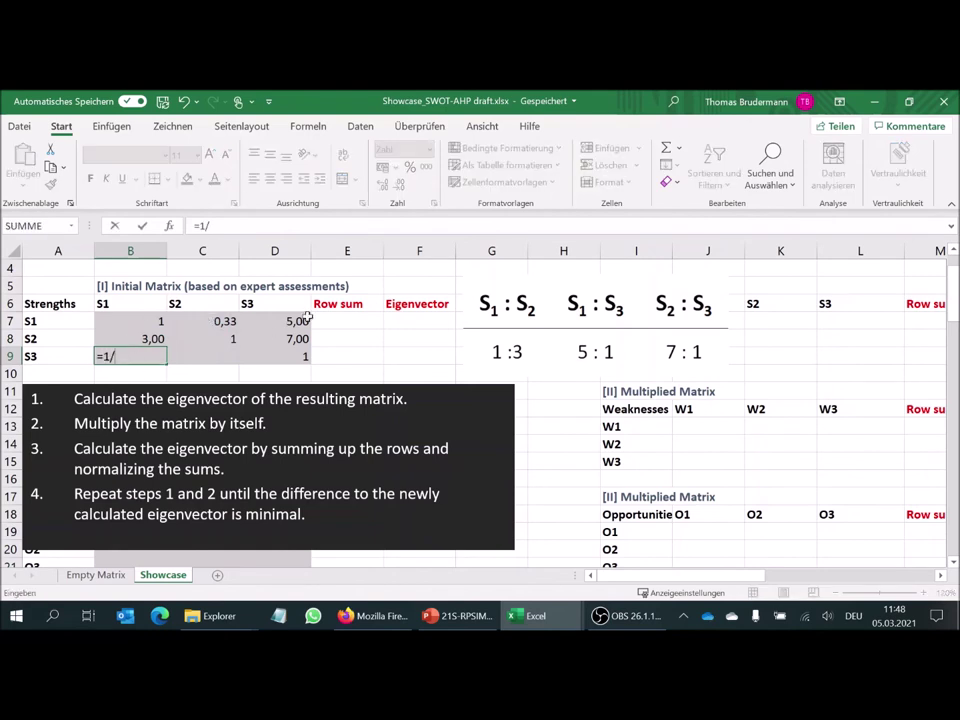
pyautogui.click(297, 320)
pyautogui.press('Return')
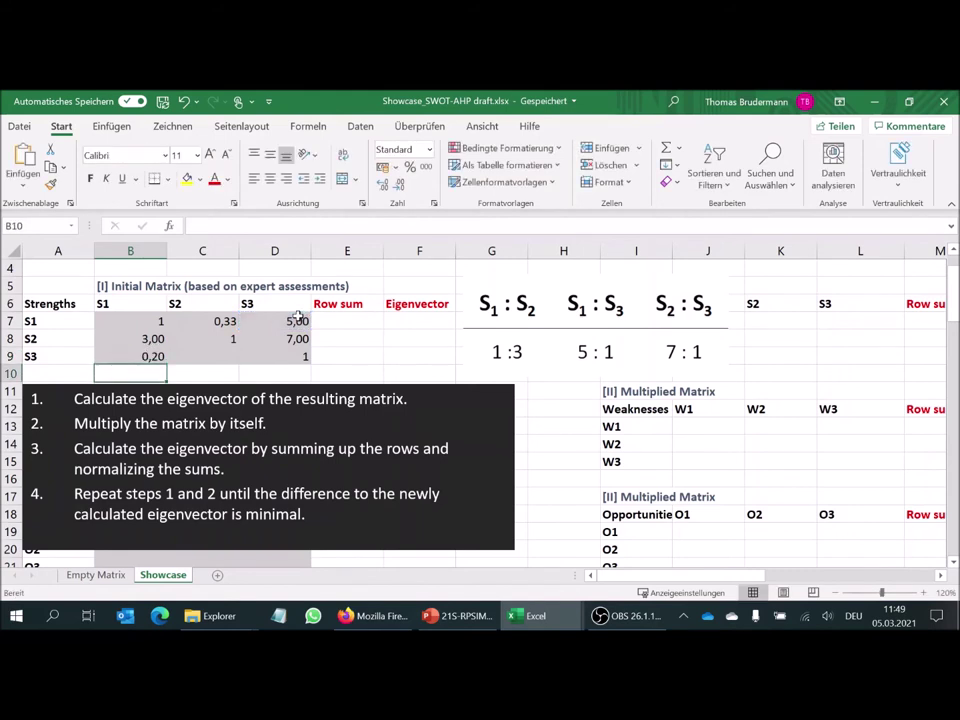
# Enter the reciprocal formula =1/D8 in cell C9 of the initial Strengths matrix.
pyautogui.click(210, 357)
pyautogui.write('=')
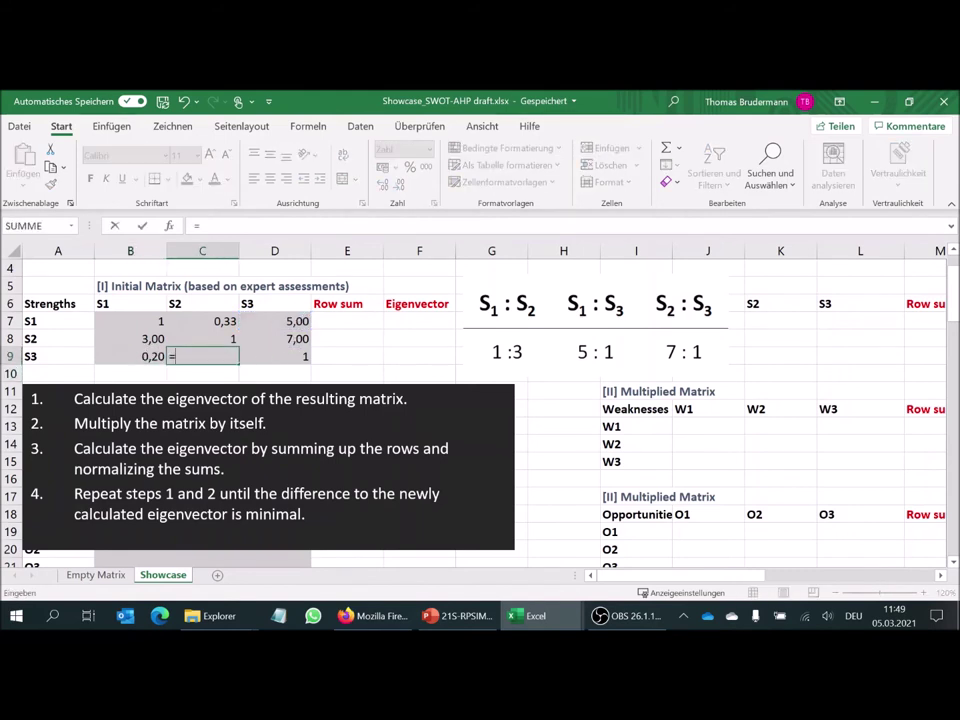
pyautogui.write('1/')
pyautogui.click(289, 340)
pyautogui.press('Return')
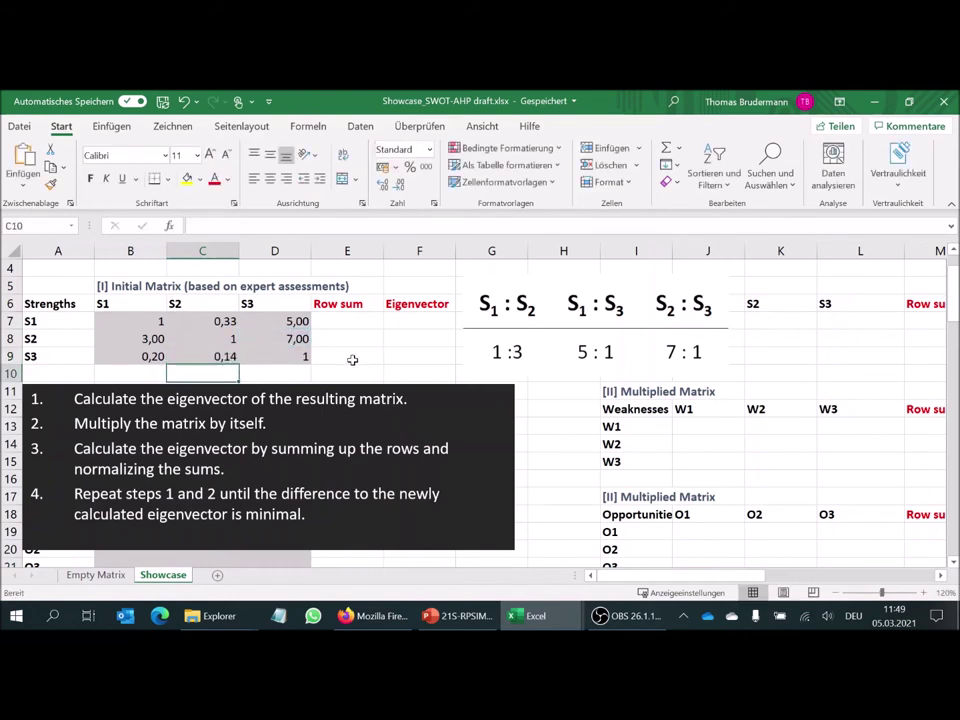
# Sum B7:D7 into the Row sum cell E7 and fill the formula down to E9.
pyautogui.click(350, 357)
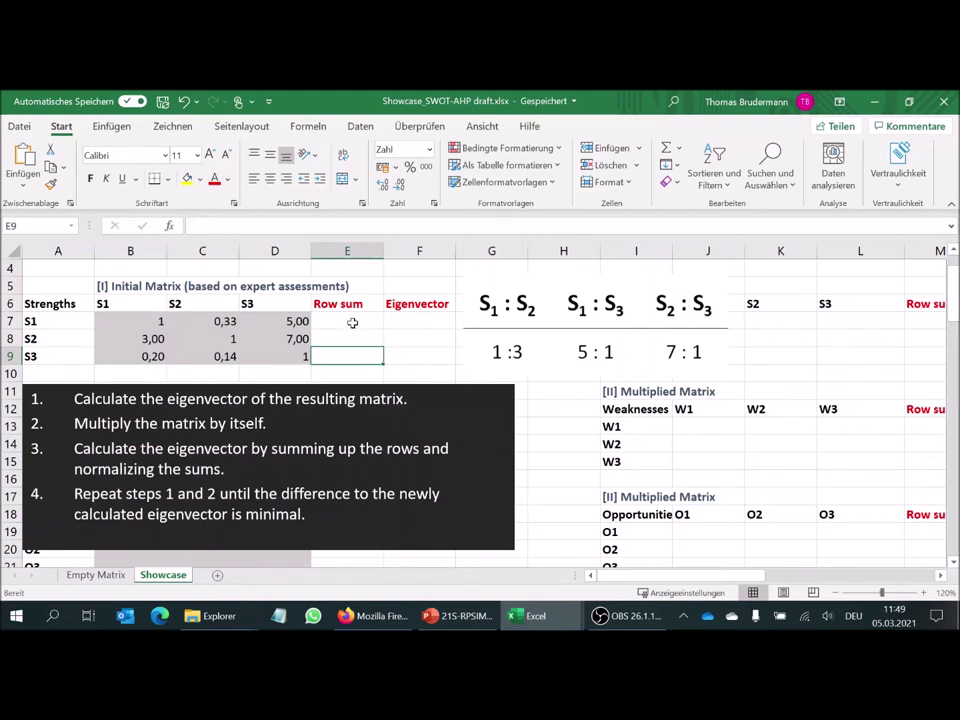
pyautogui.moveTo(132, 321); pyautogui.dragTo(349, 322)
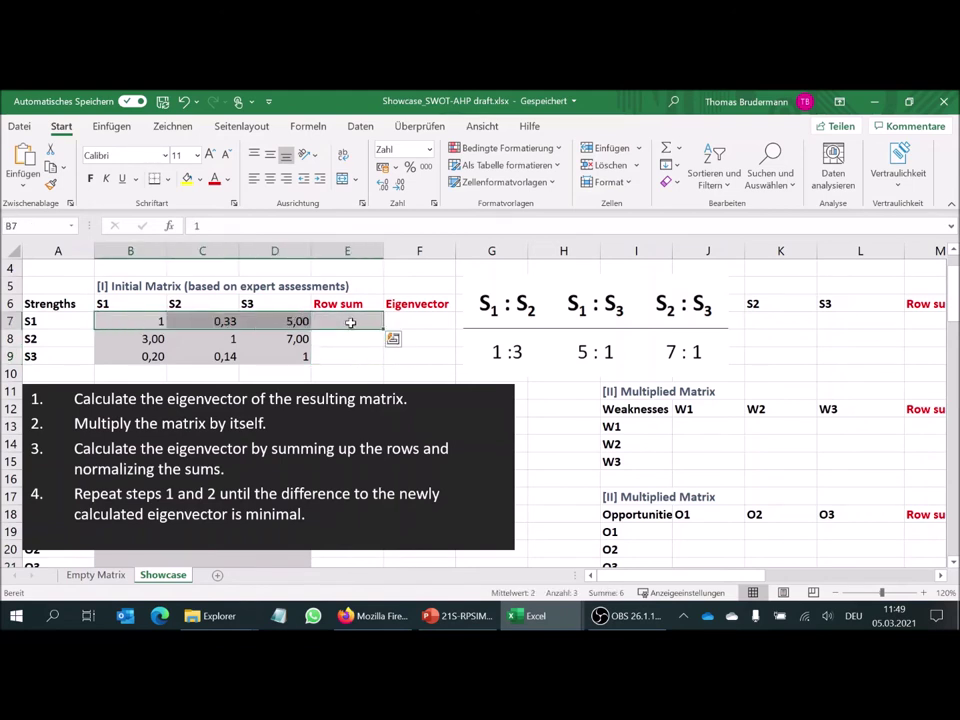
pyautogui.click(667, 150)
pyautogui.click(372, 338)
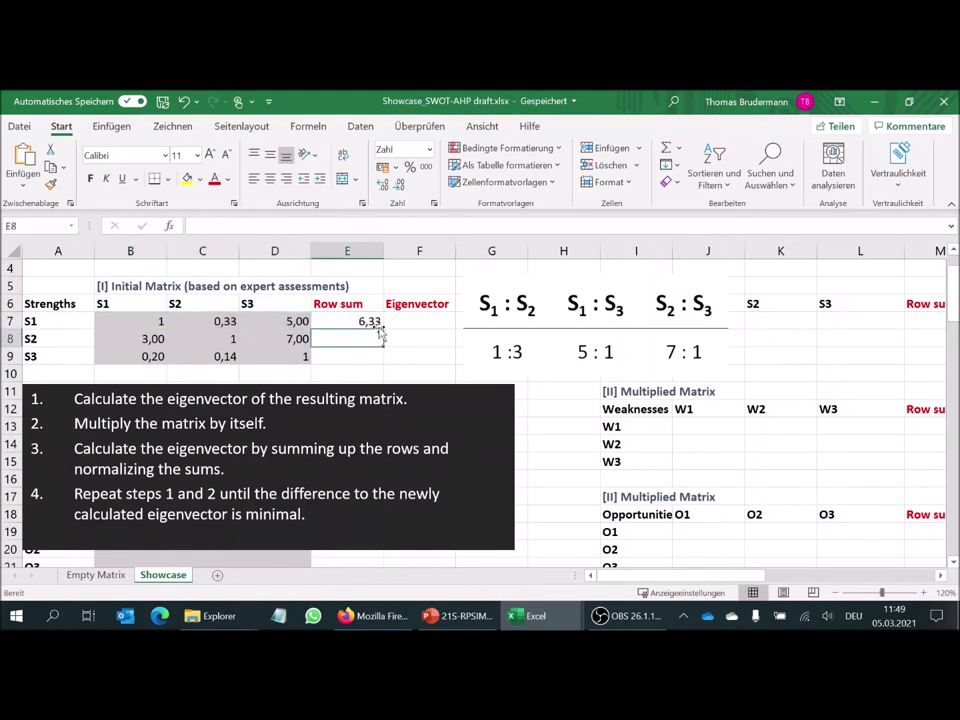
pyautogui.click(372, 321)
pyautogui.moveTo(382, 328); pyautogui.dragTo(380, 359)
# Enter the normalizing formula =E7/Summe(E7:E9) in the Eigenvector cell F7.
pyautogui.click(428, 319)
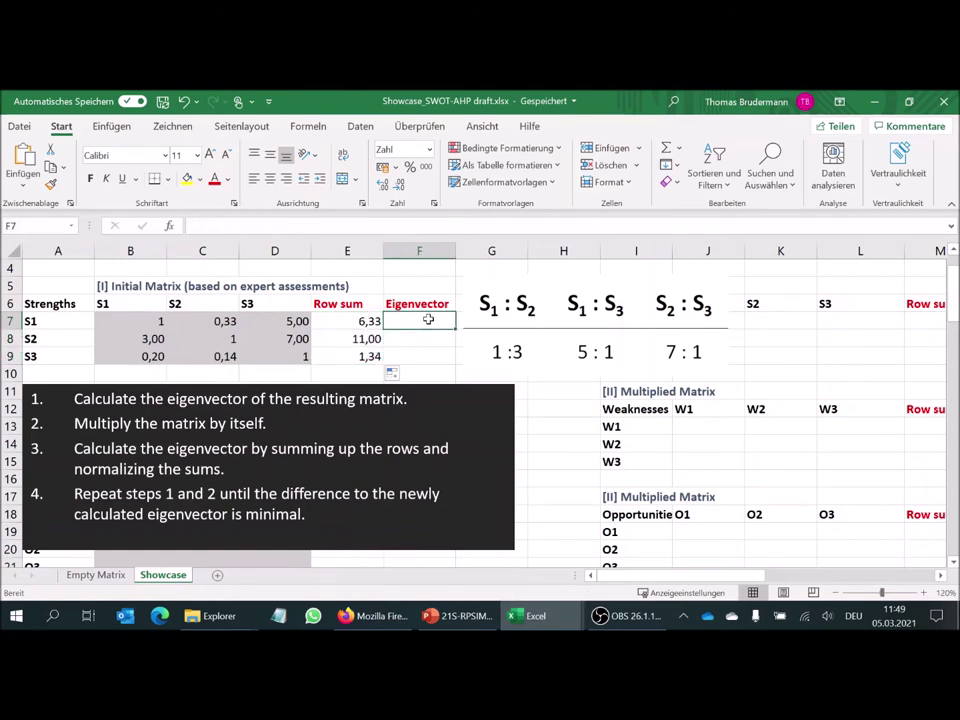
pyautogui.write('=')
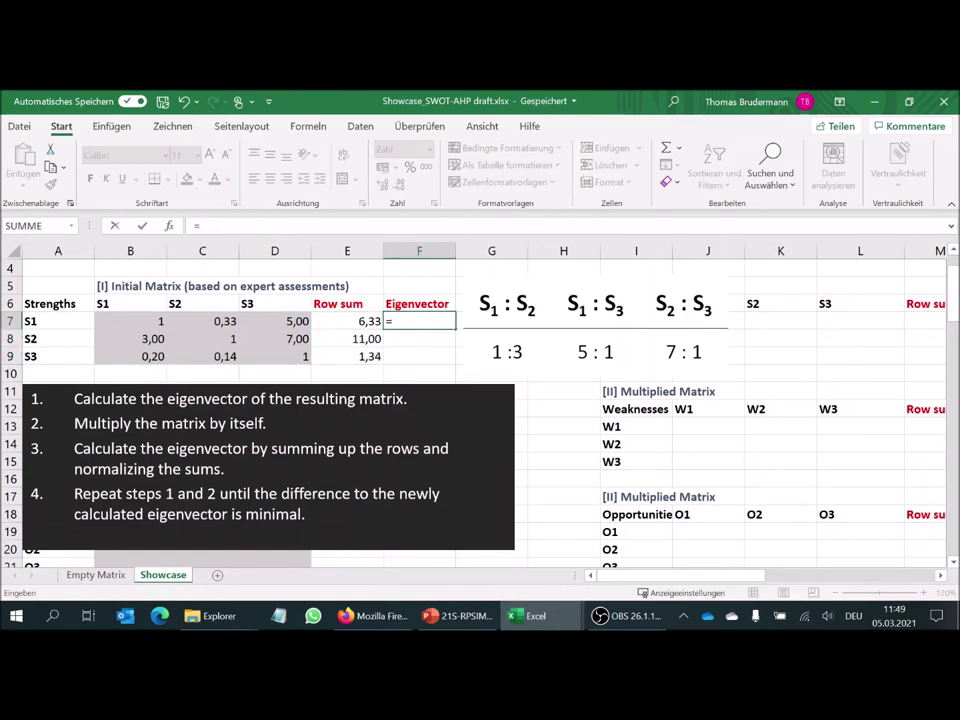
pyautogui.click(357, 320)
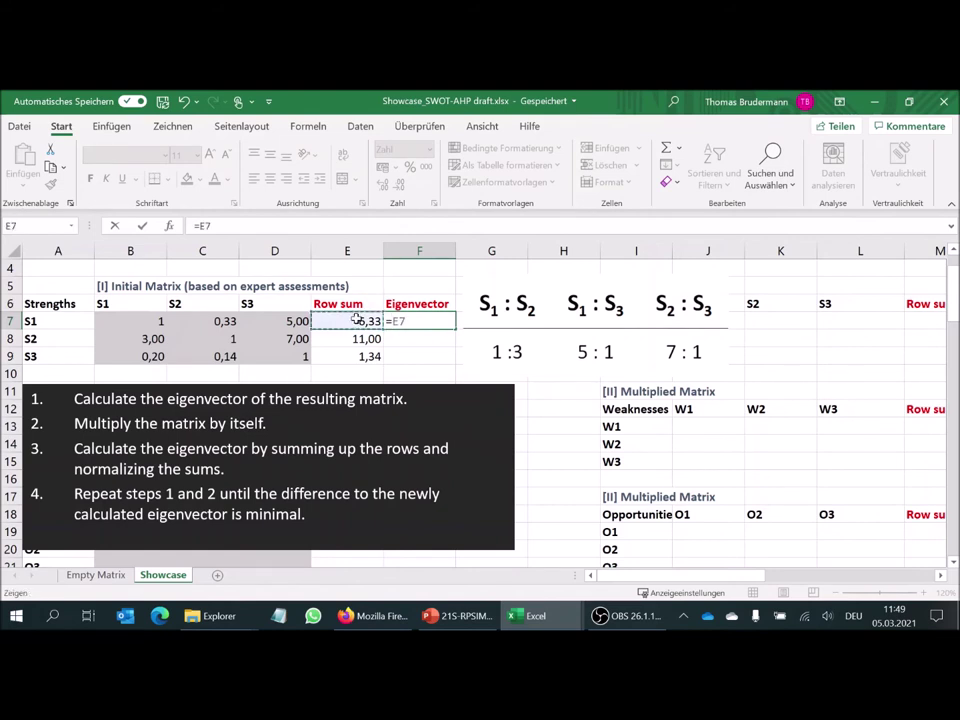
pyautogui.write('/Su')
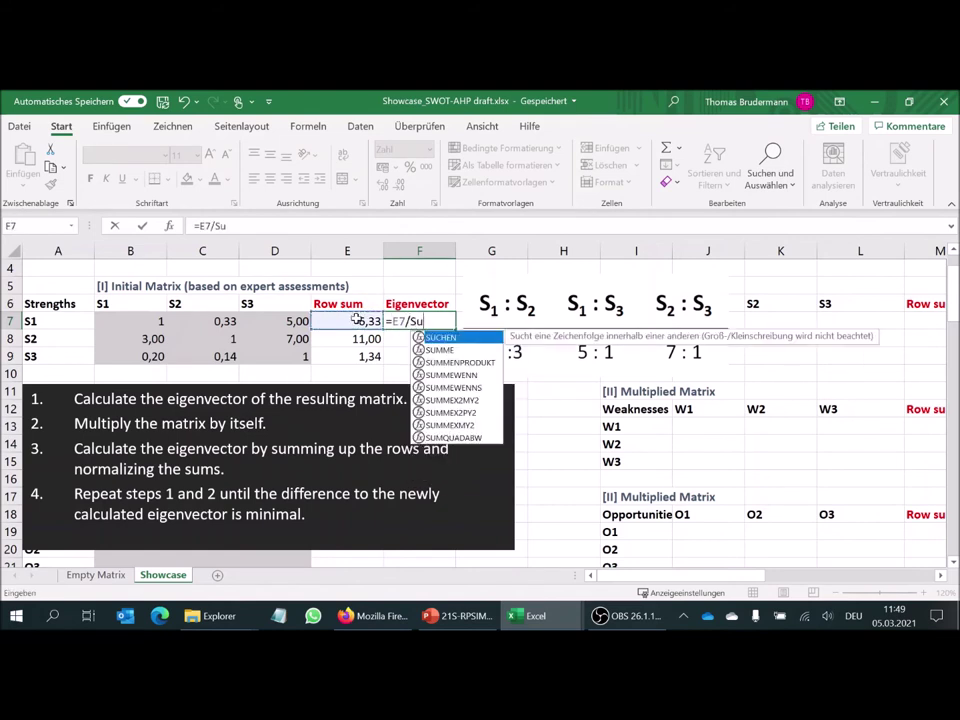
pyautogui.write('mme(')
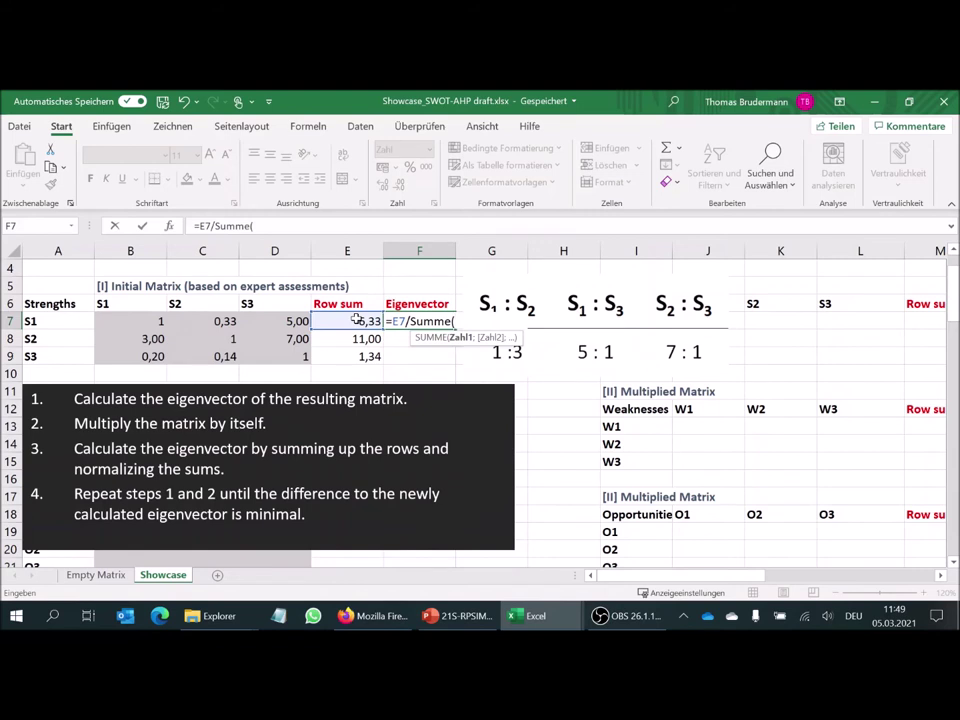
pyautogui.moveTo(357, 320); pyautogui.dragTo(357, 353)
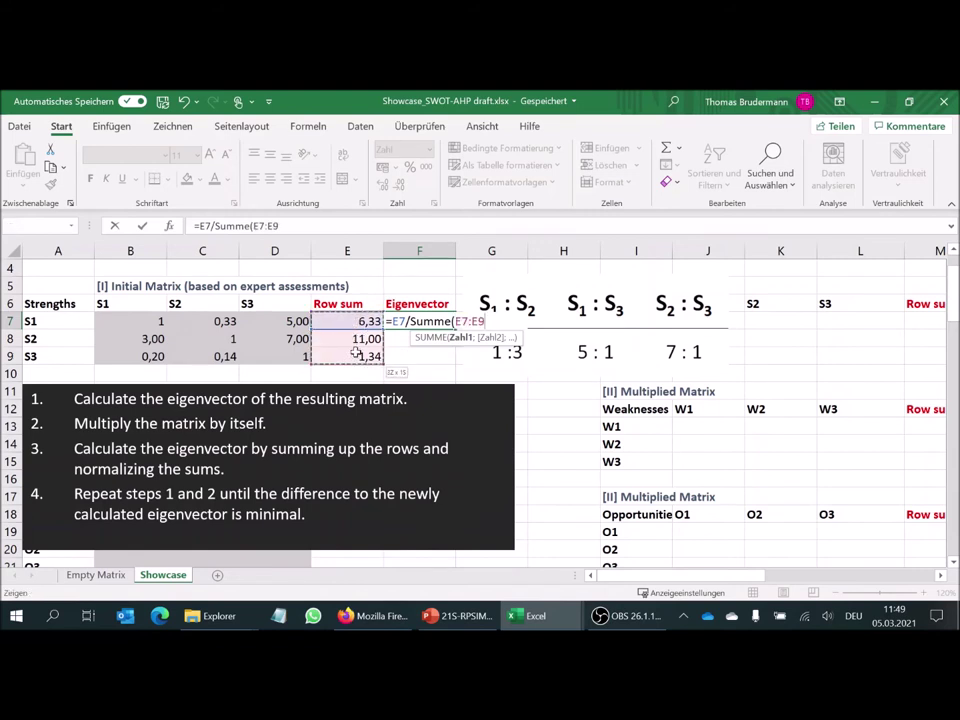
pyautogui.write(')')
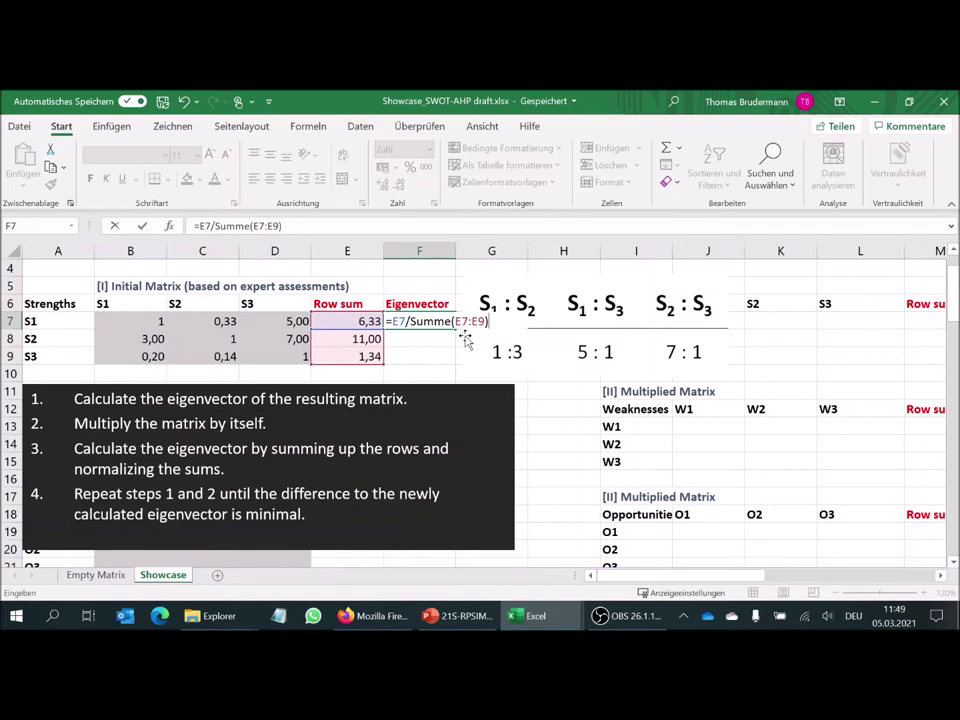
# Make the sum range in F7's formula absolute as $E$7:$E$9 and fill the formula down to F9.
pyautogui.doubleClick(258, 226)
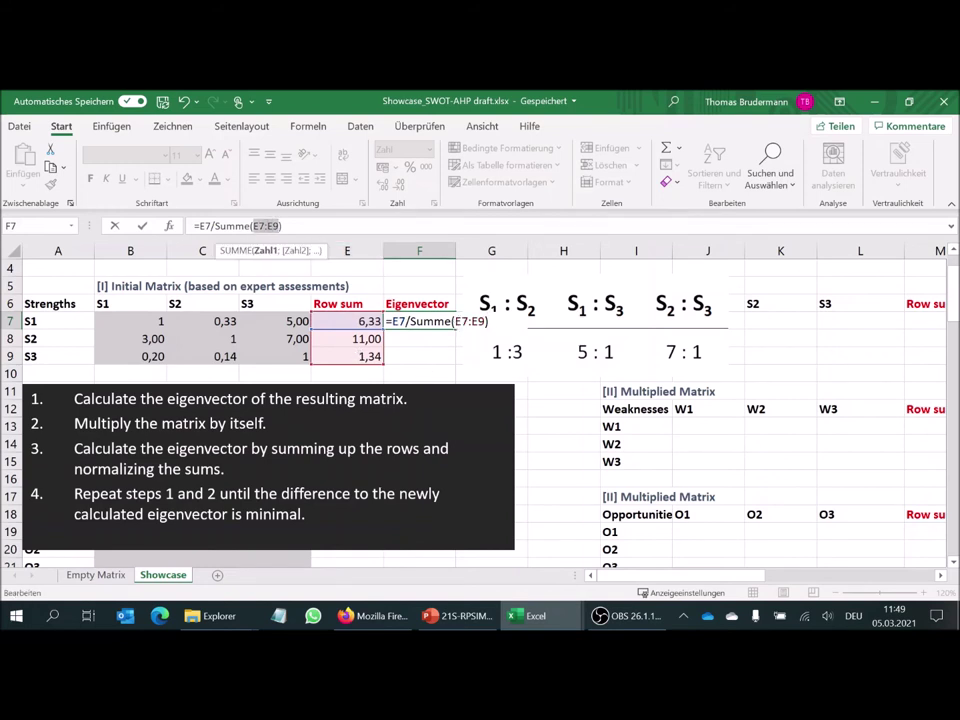
pyautogui.press('F4')
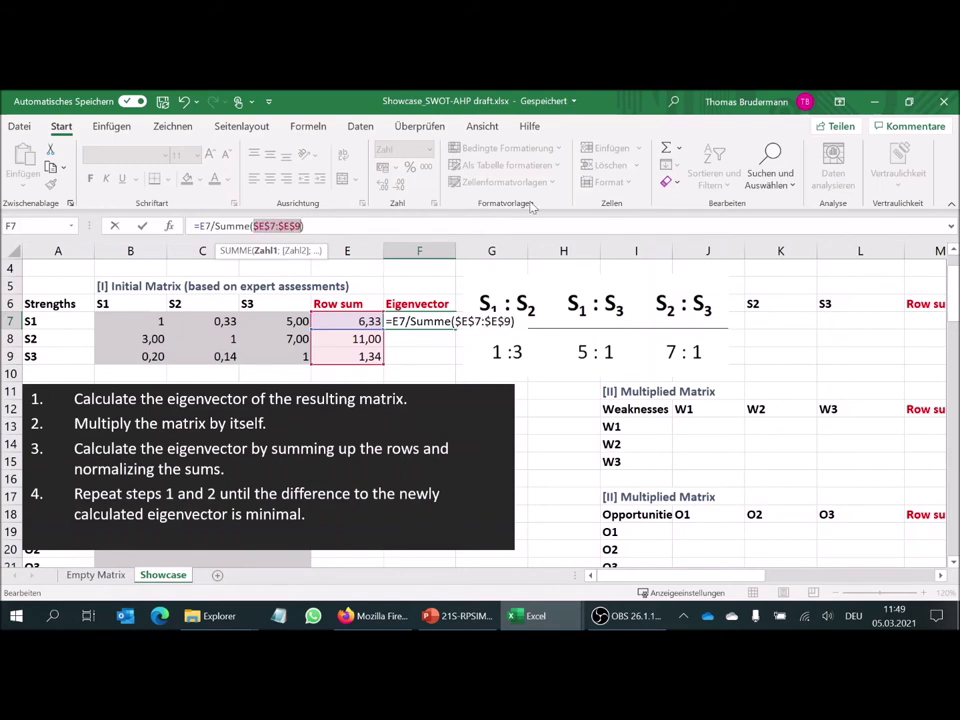
pyautogui.press('Return')
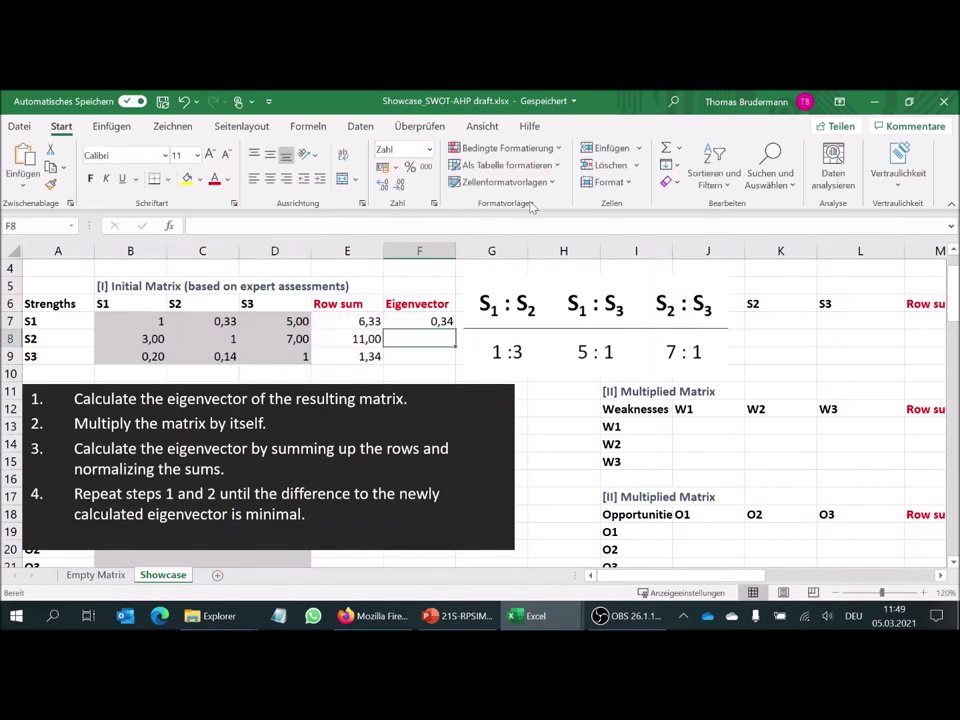
pyautogui.click(422, 320)
pyautogui.moveTo(455, 329); pyautogui.dragTo(455, 362)
# Delete the picture of the S1, S2 and S3 comparison ratios beside the initial matrix.
pyautogui.click(532, 330)
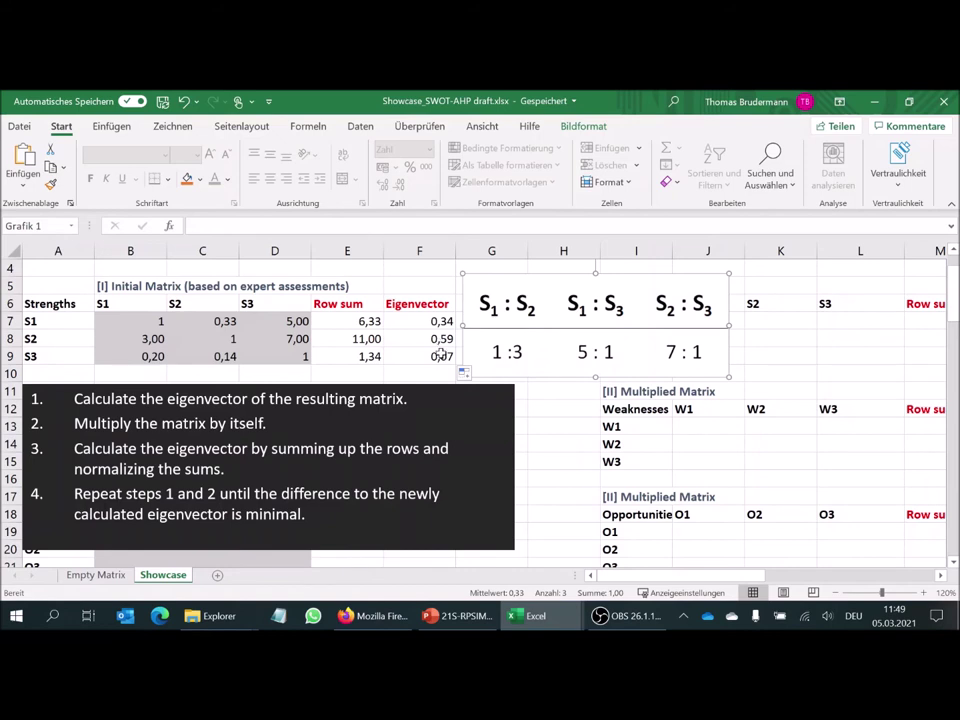
pyautogui.press('Delete')
pyautogui.click(507, 318)
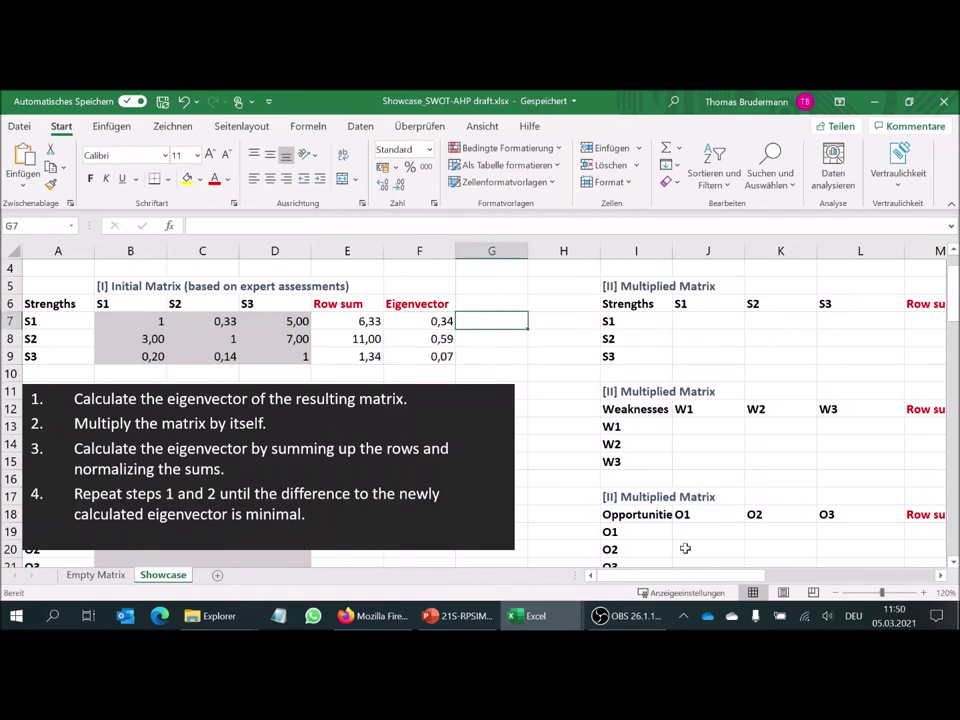
# Multiply the initial Strengths matrix by itself in J7:L9 with the array formula =MMULT(B7:D9;B7:D9).
pyautogui.moveTo(643, 578); pyautogui.dragTo(664, 542)
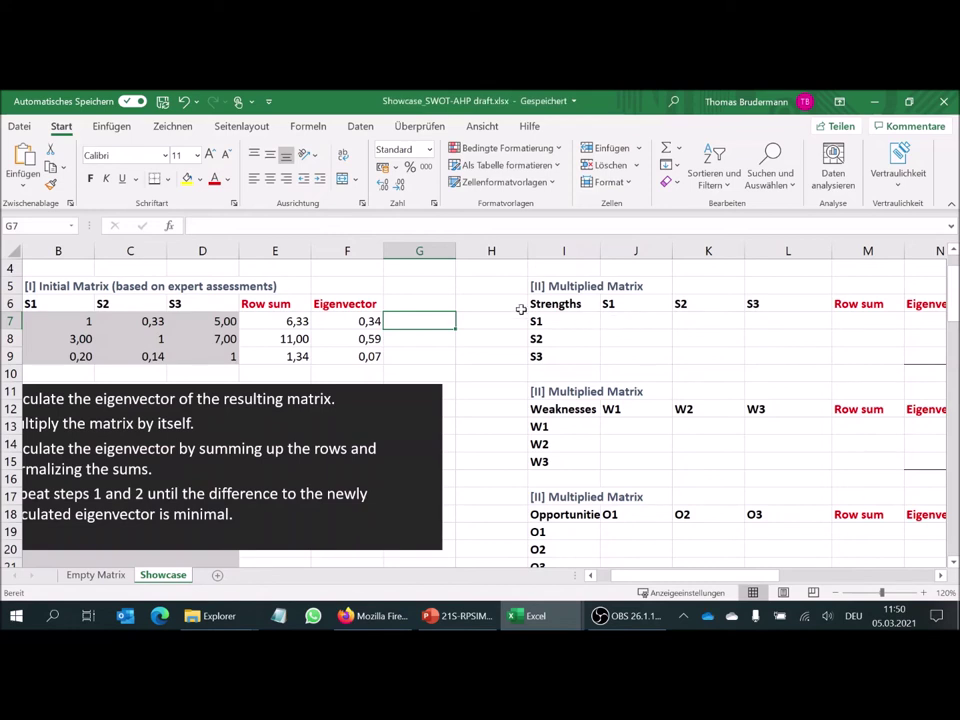
pyautogui.click(629, 327)
pyautogui.moveTo(629, 327); pyautogui.dragTo(748, 349)
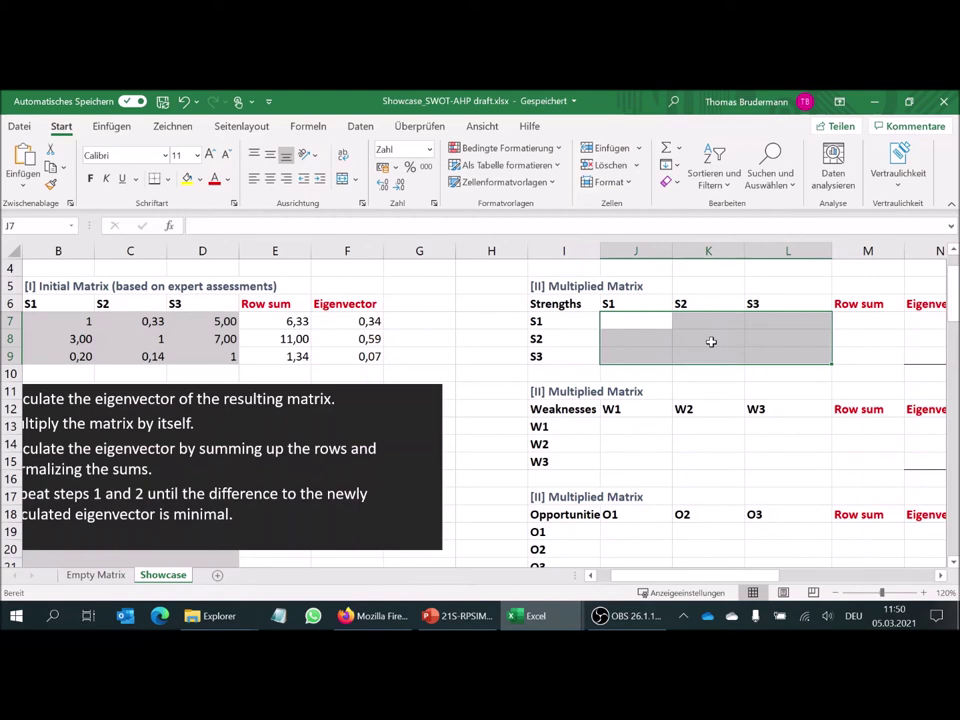
pyautogui.press('F2')
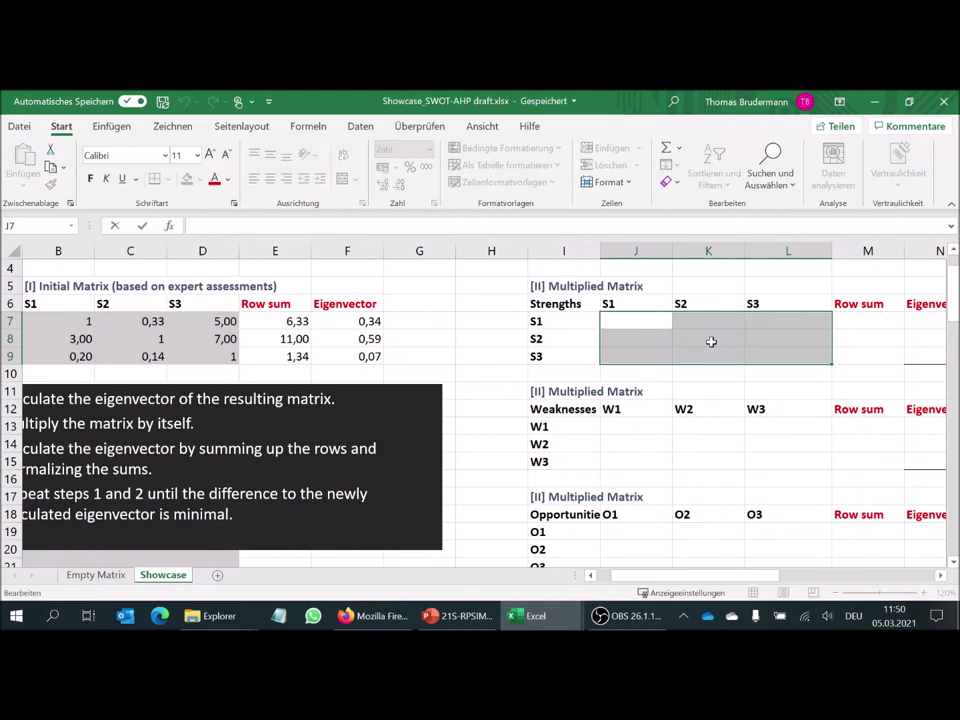
pyautogui.write('=mmult')
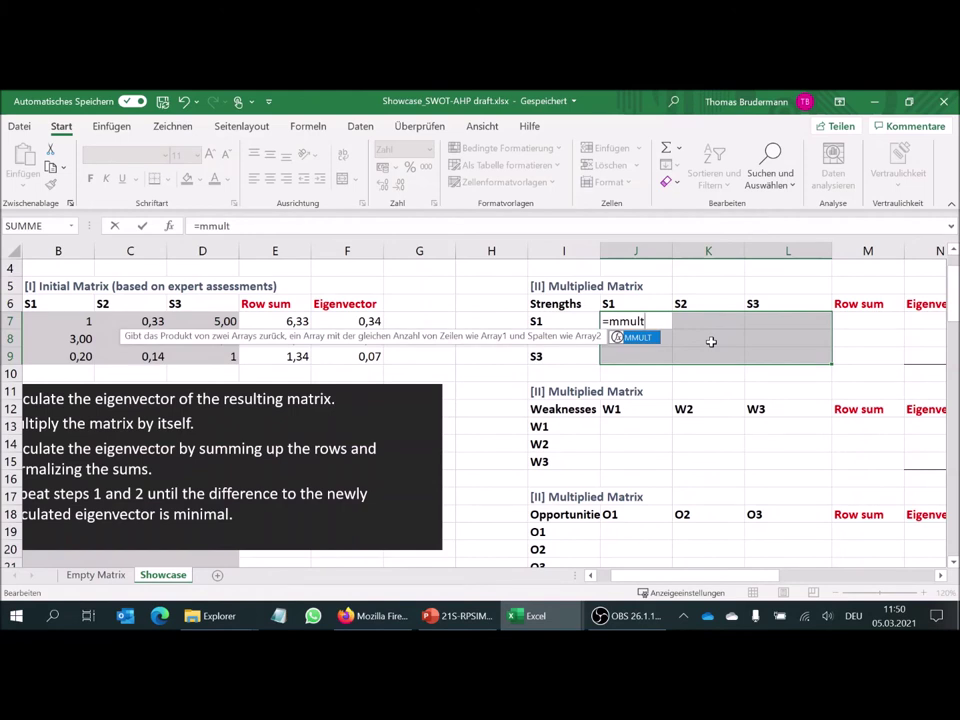
pyautogui.write('(')
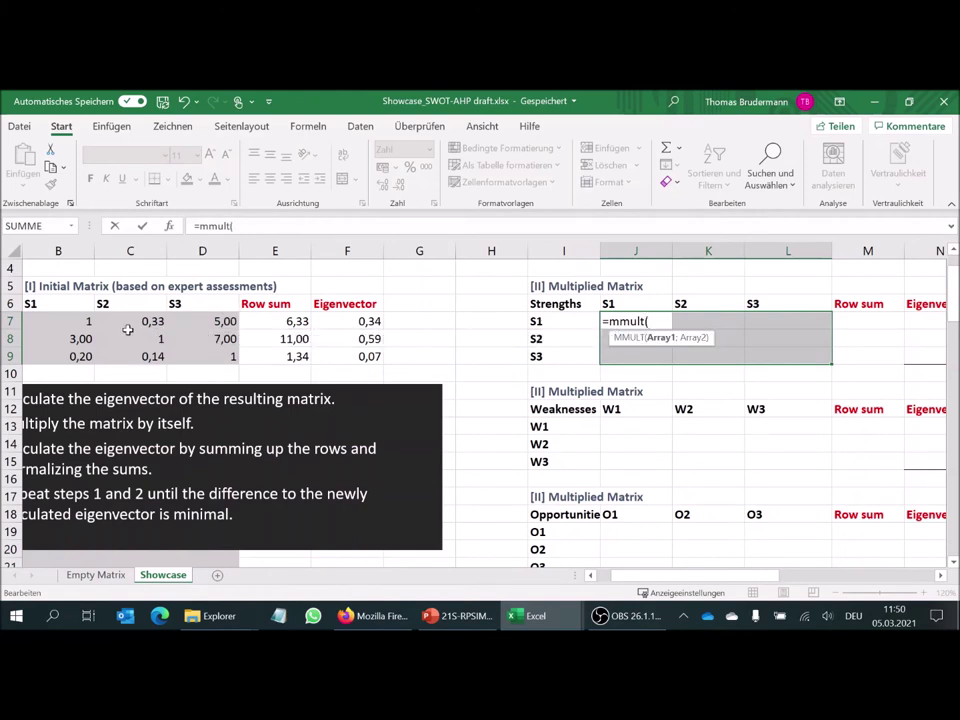
pyautogui.moveTo(90, 321); pyautogui.dragTo(193, 354)
pyautogui.write(';')
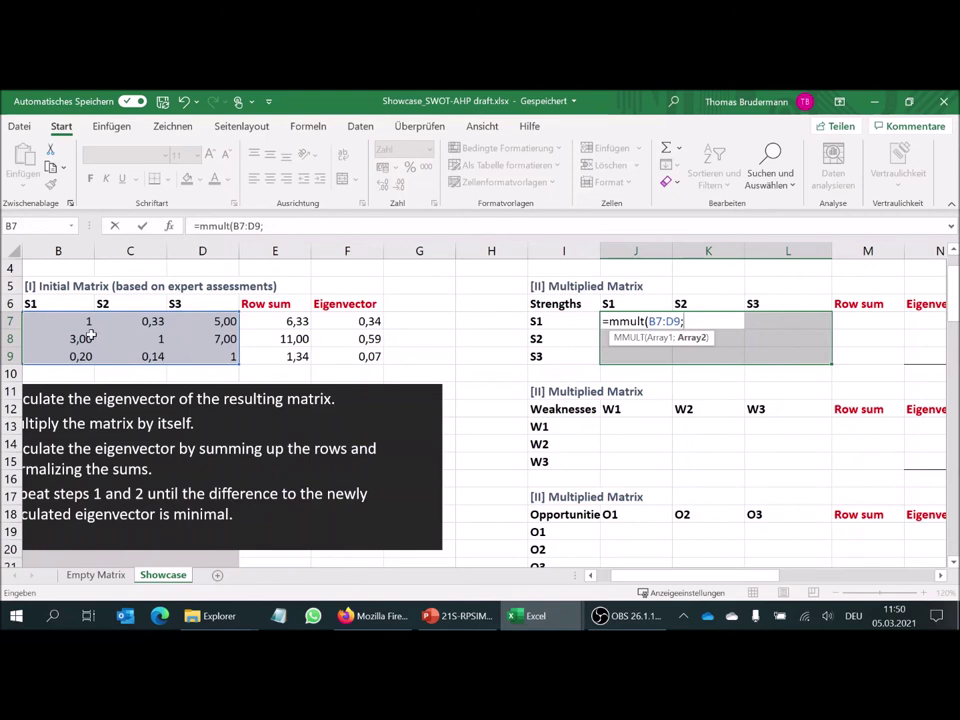
pyautogui.moveTo(56, 318); pyautogui.dragTo(199, 355)
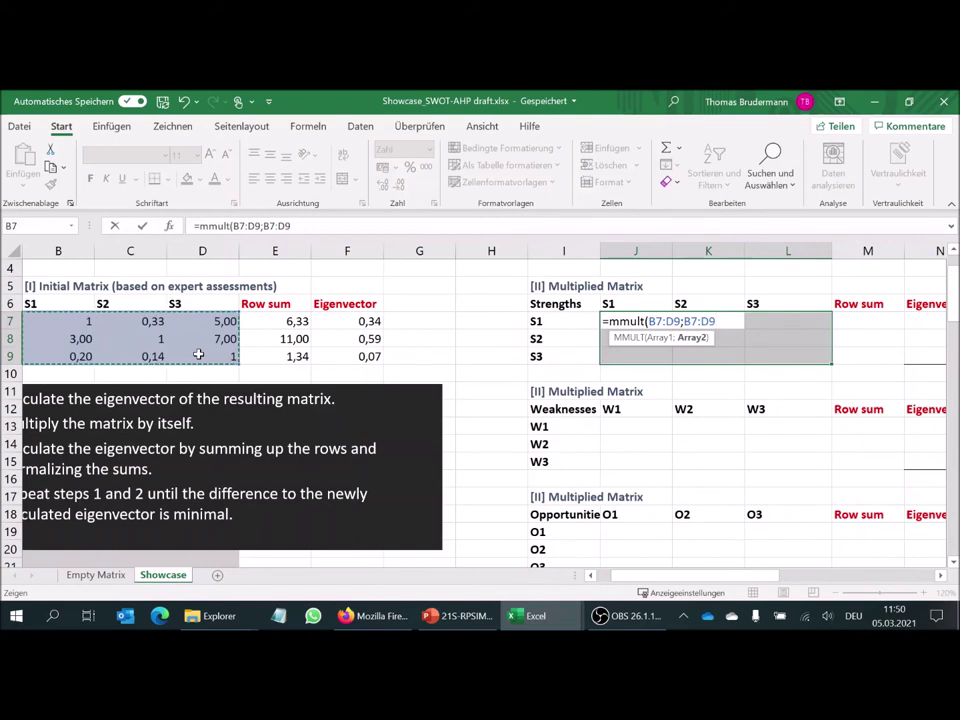
pyautogui.write(')')
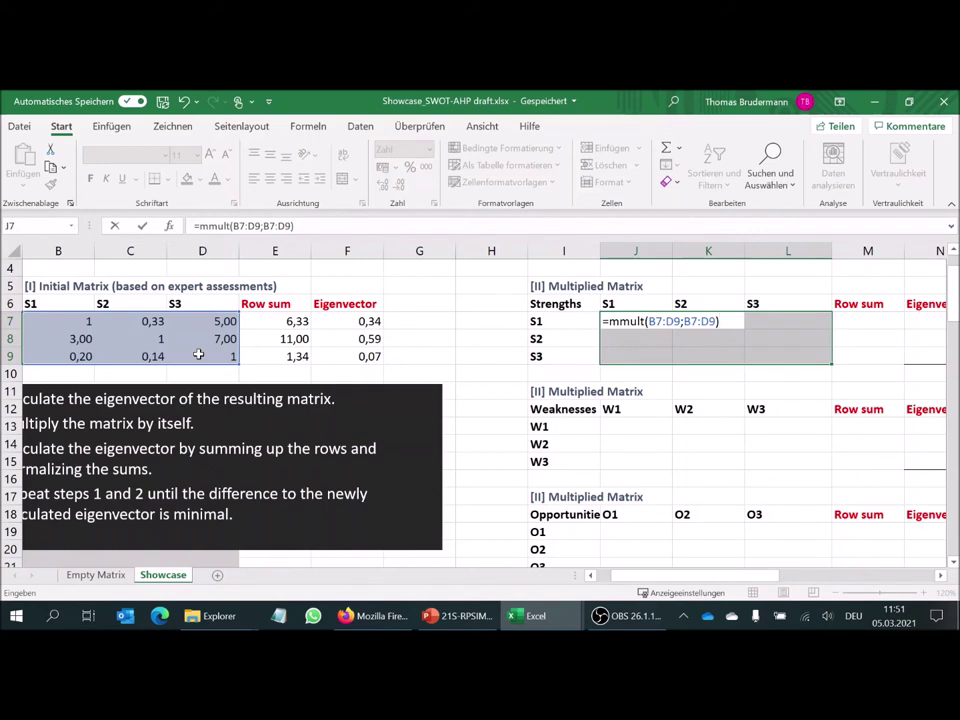
pyautogui.hotkey('ctrl', 'shift', 'Return')
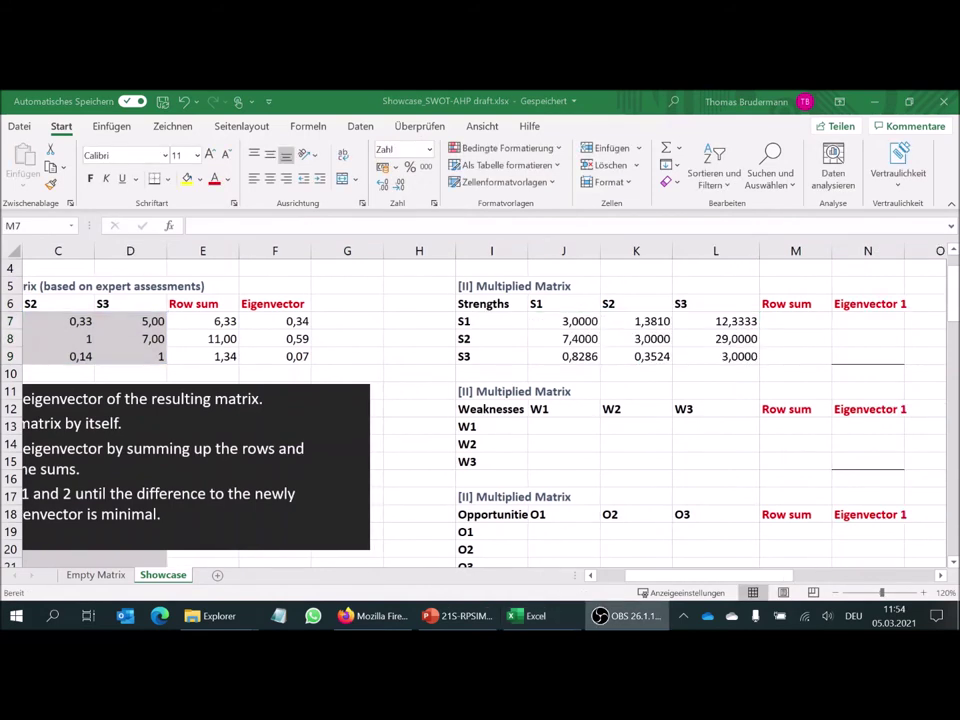
# Sum J7:L7 into the Row sum cell M7 of the multiplied Strengths matrix and fill the formula down to M9.
pyautogui.moveTo(797, 319); pyautogui.dragTo(868, 356)
pyautogui.click(797, 319)
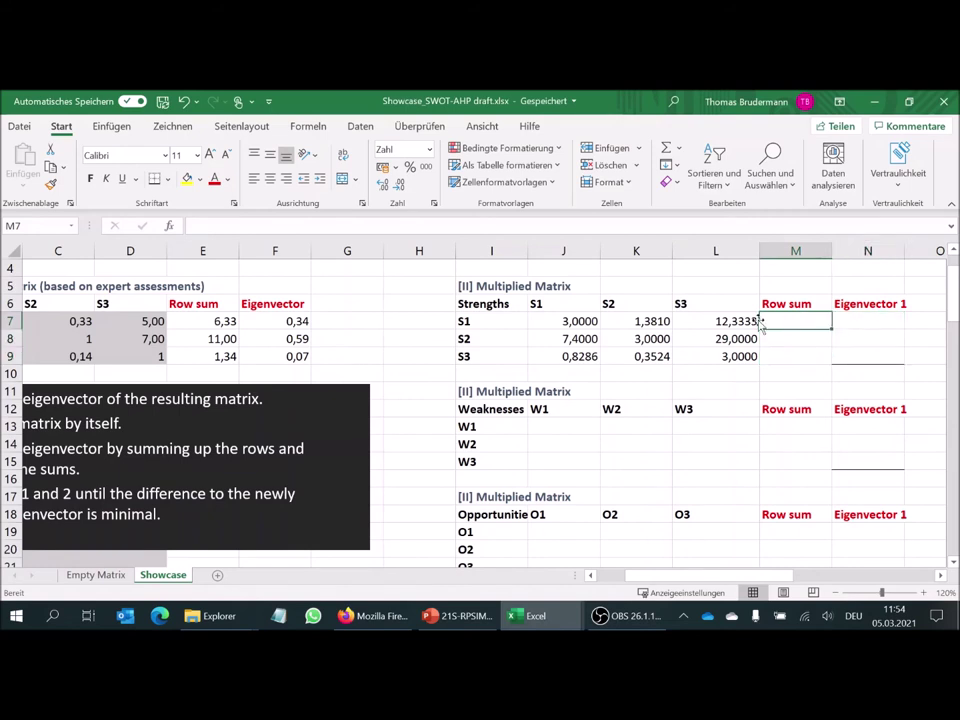
pyautogui.moveTo(578, 320); pyautogui.dragTo(690, 326)
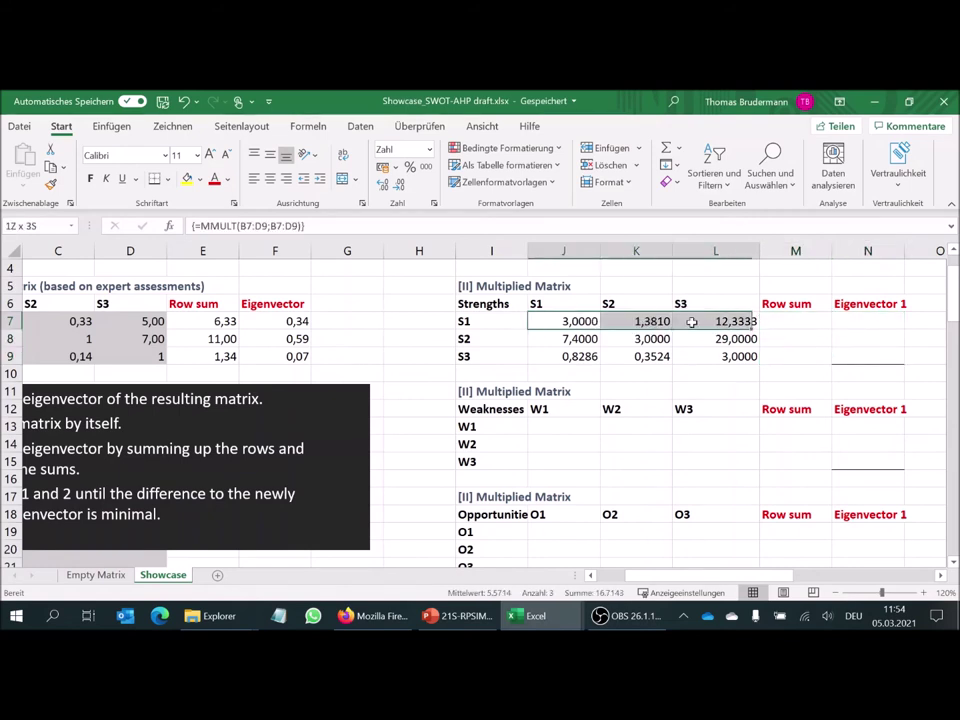
pyautogui.moveTo(604, 323); pyautogui.dragTo(782, 318)
pyautogui.click(667, 148)
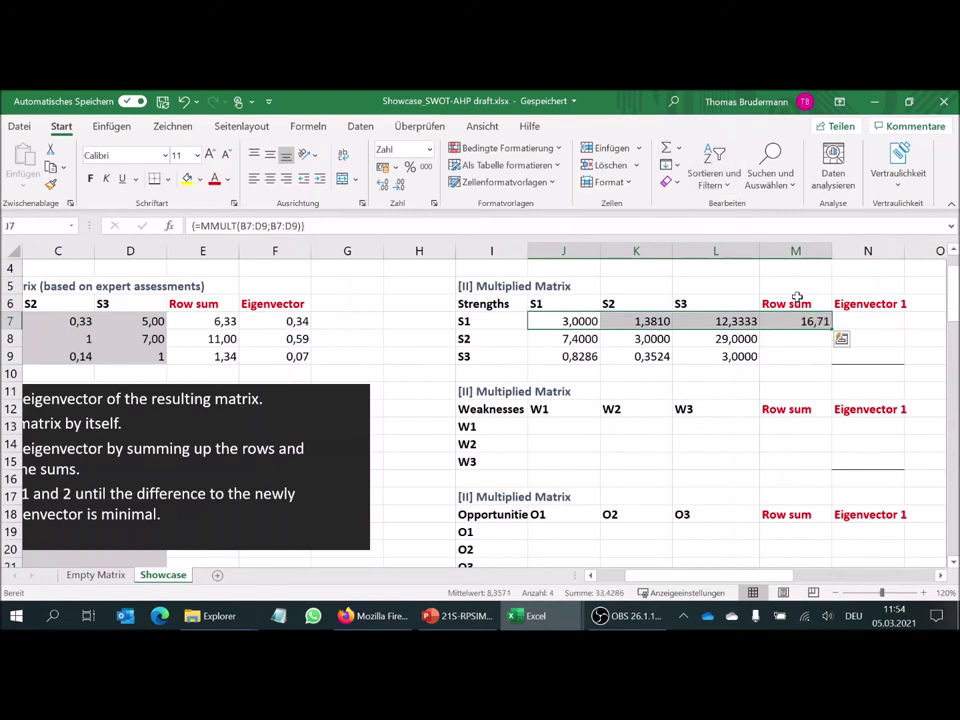
pyautogui.click(805, 322)
pyautogui.moveTo(830, 327); pyautogui.dragTo(836, 369)
# Enter the normalizing formula =M7/Summe(M7:M9) in the Eigenvector 1 cell N7.
pyautogui.click(864, 320)
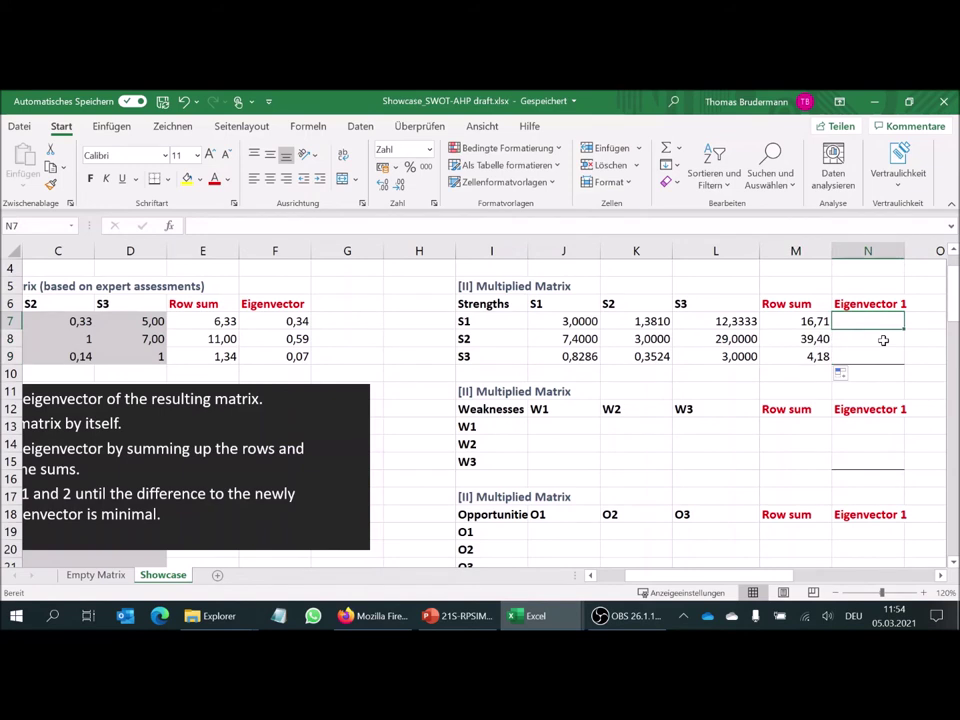
pyautogui.write('=')
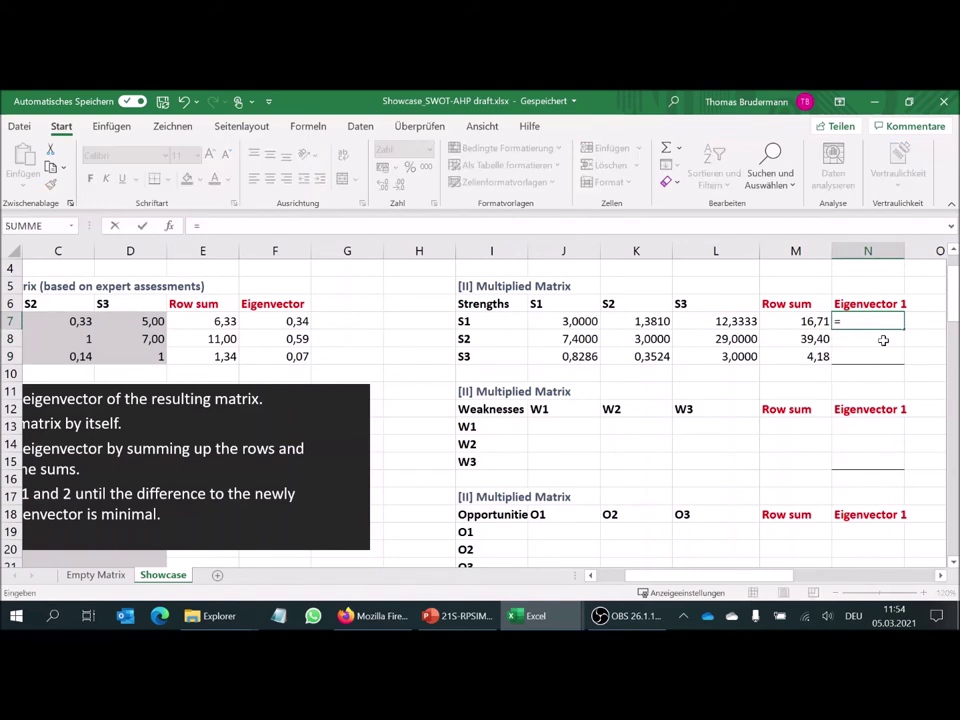
pyautogui.click(799, 320)
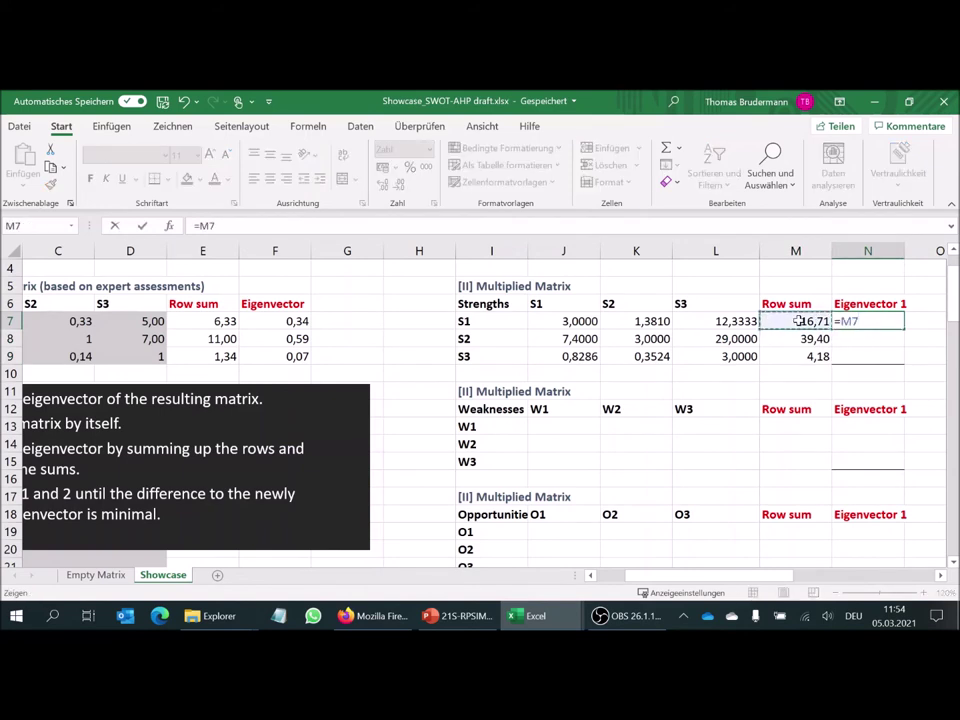
pyautogui.write('/Summe(')
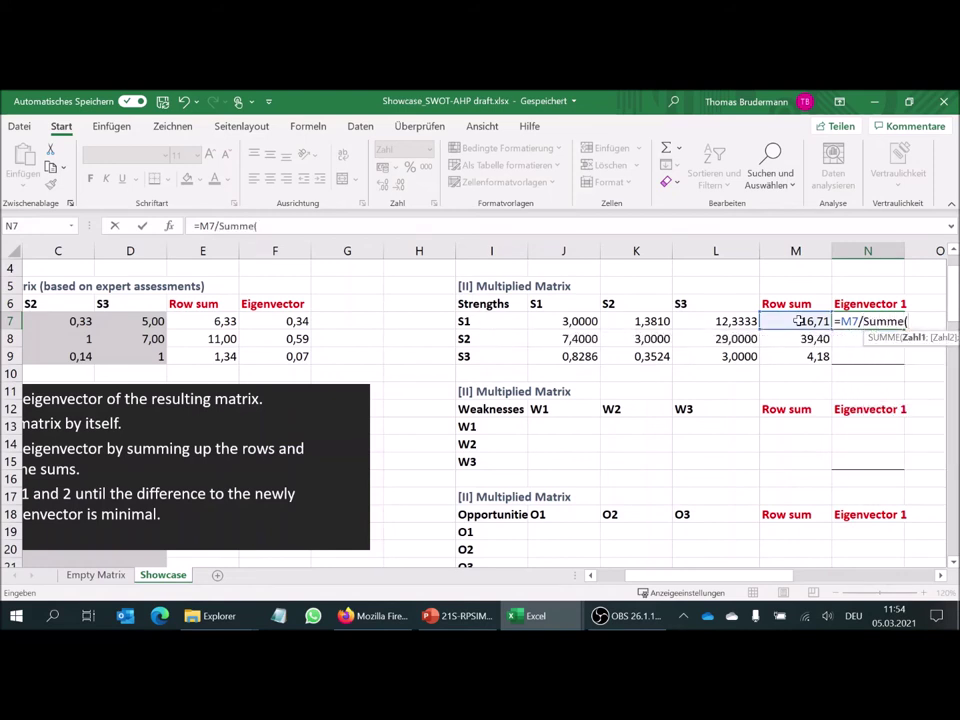
pyautogui.moveTo(800, 321); pyautogui.dragTo(810, 355)
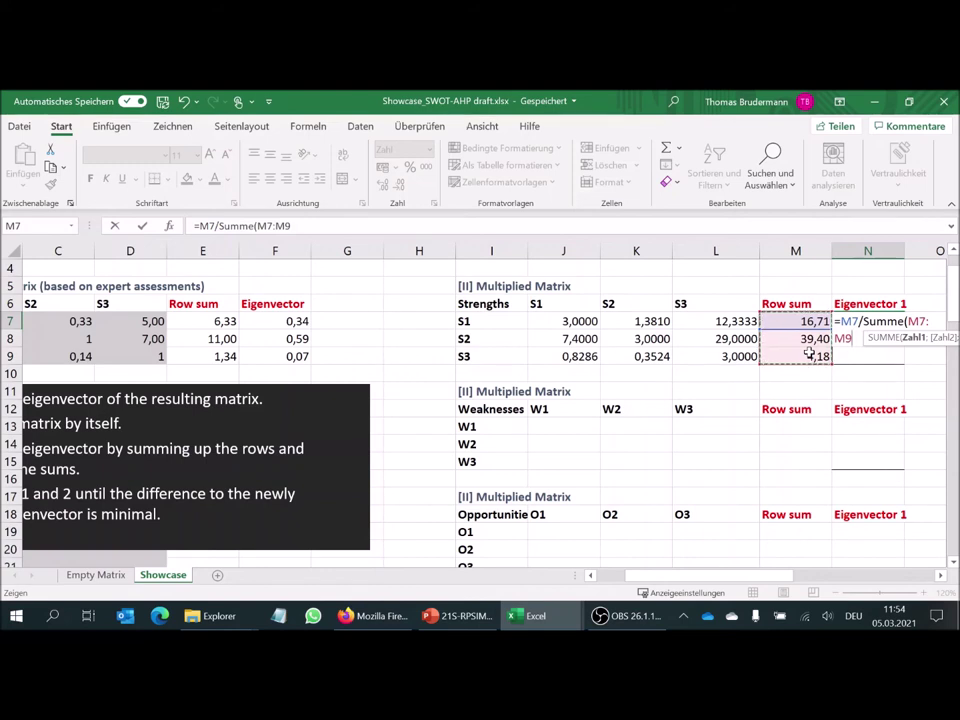
pyautogui.write(')')
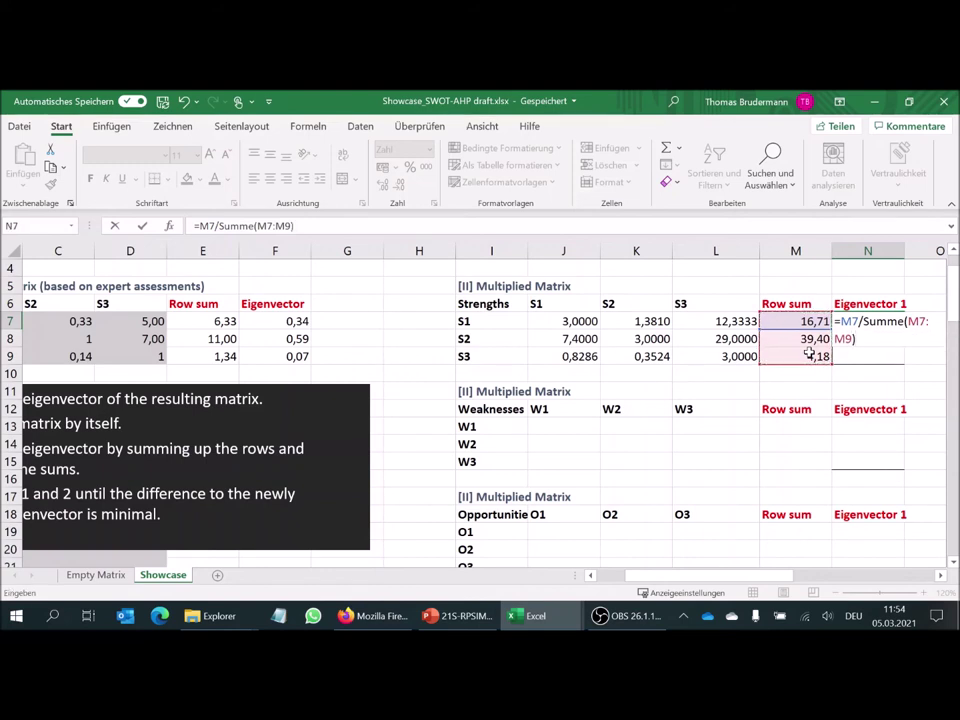
pyautogui.press('Return')
# Make the sum range in N7's formula absolute as $M$7:$M$9 and fill the formula down to N9.
pyautogui.click(884, 321)
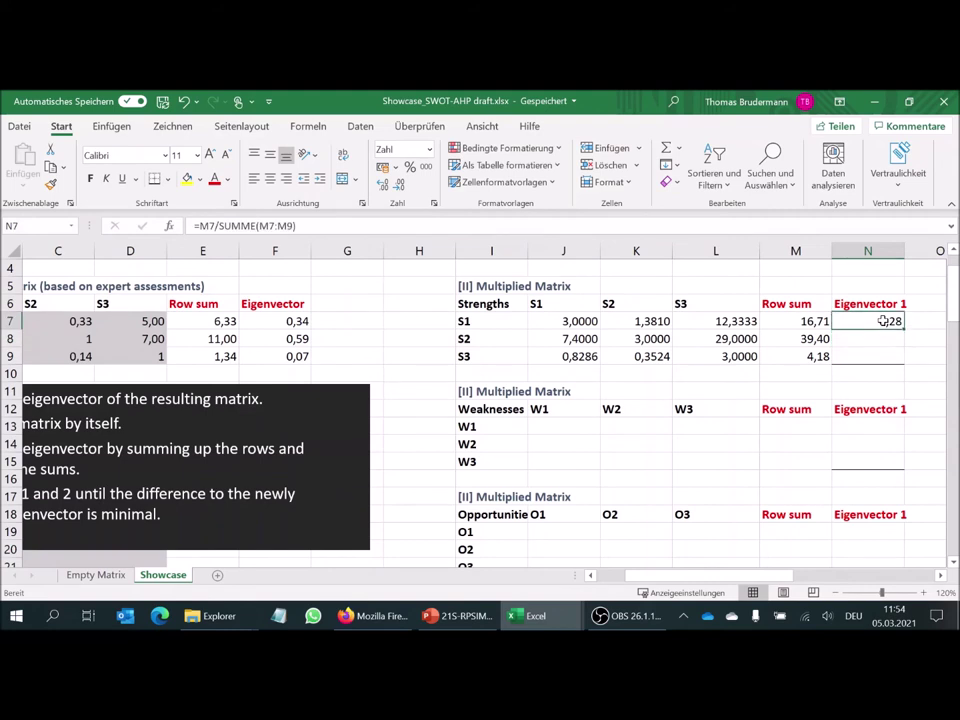
pyautogui.moveTo(260, 226); pyautogui.dragTo(289, 226)
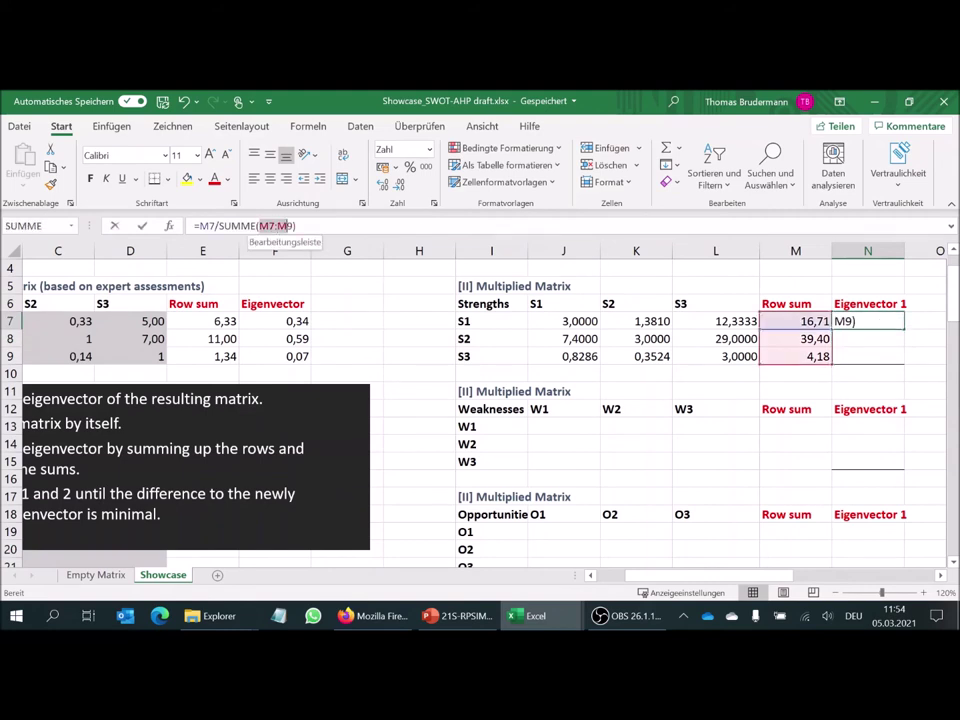
pyautogui.press('F4')
pyautogui.press('Return')
pyautogui.click(880, 320)
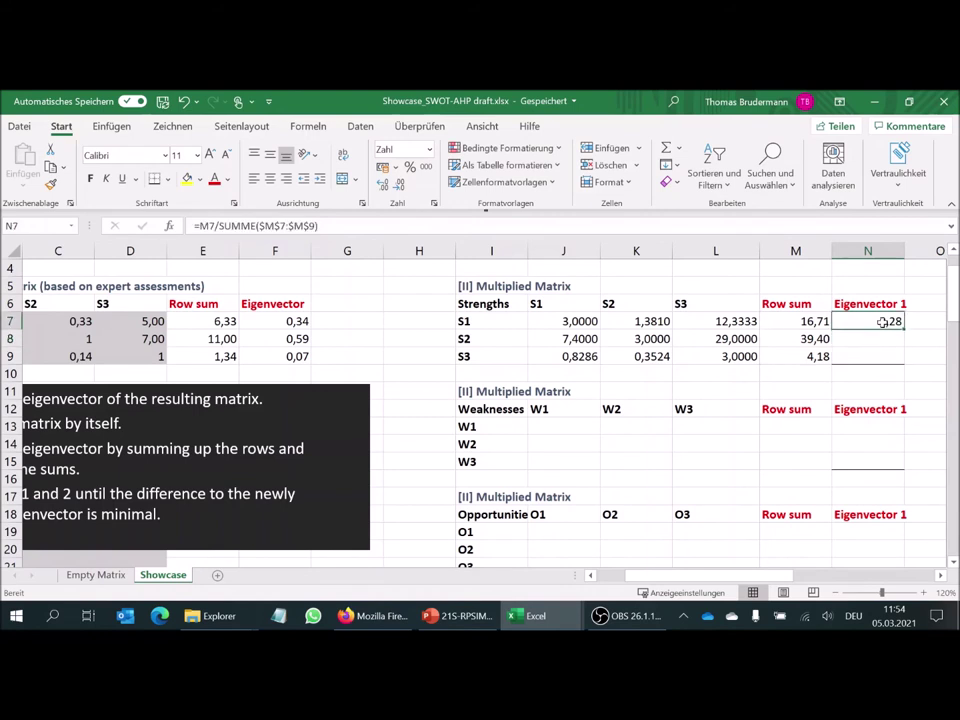
pyautogui.moveTo(903, 329); pyautogui.dragTo(902, 357)
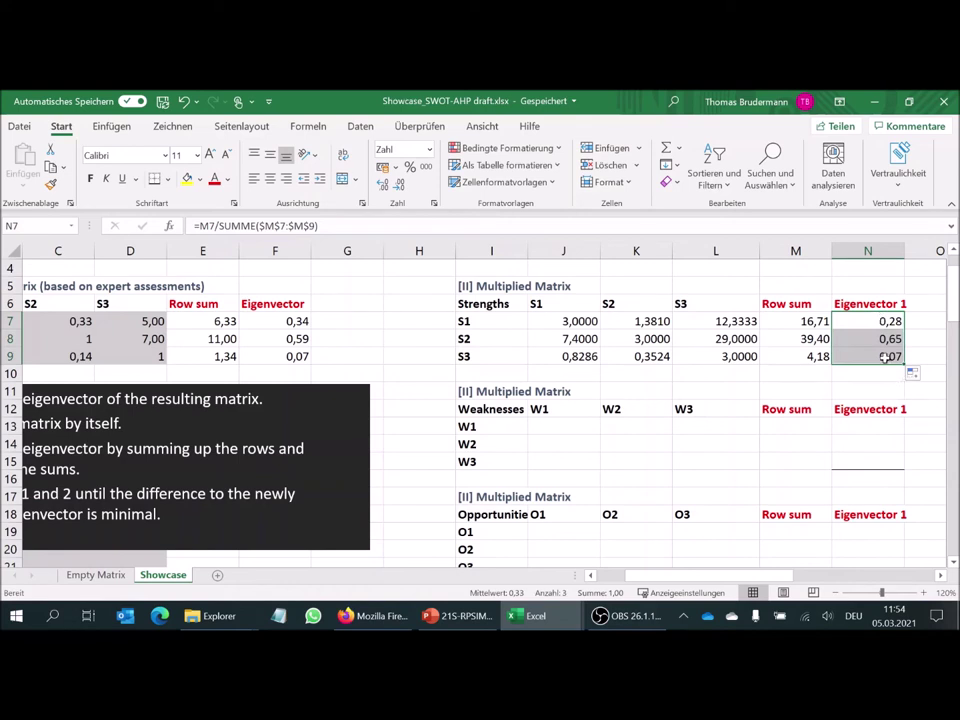
# Add up the Eigenvector 1 values N7:N9 in cell N10 with AutoSum.
pyautogui.click(872, 373)
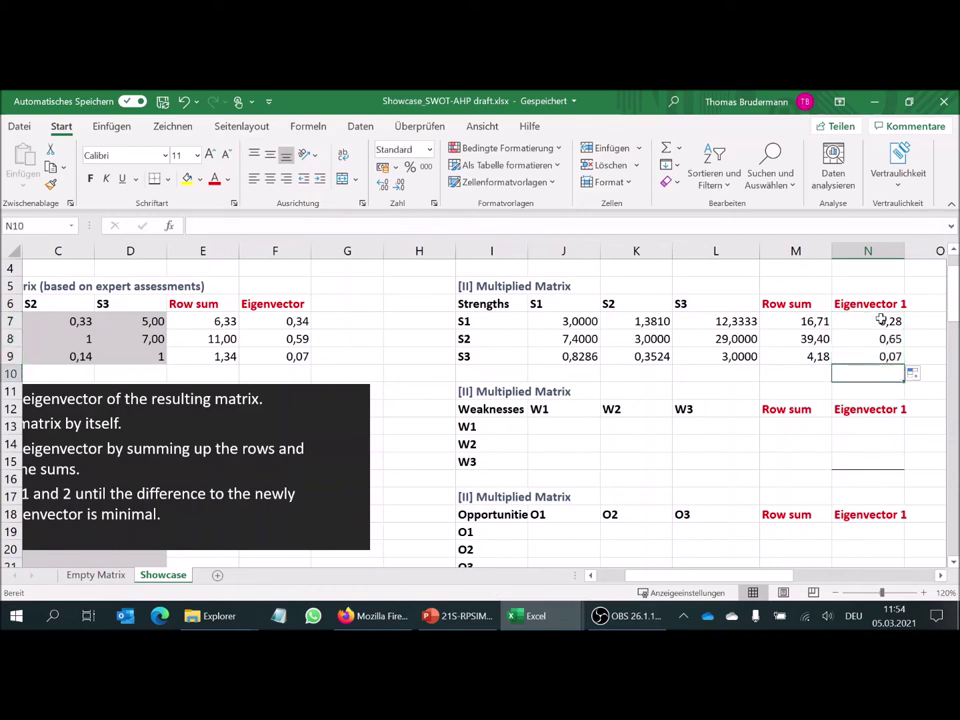
pyautogui.click(666, 148)
pyautogui.press('Return')
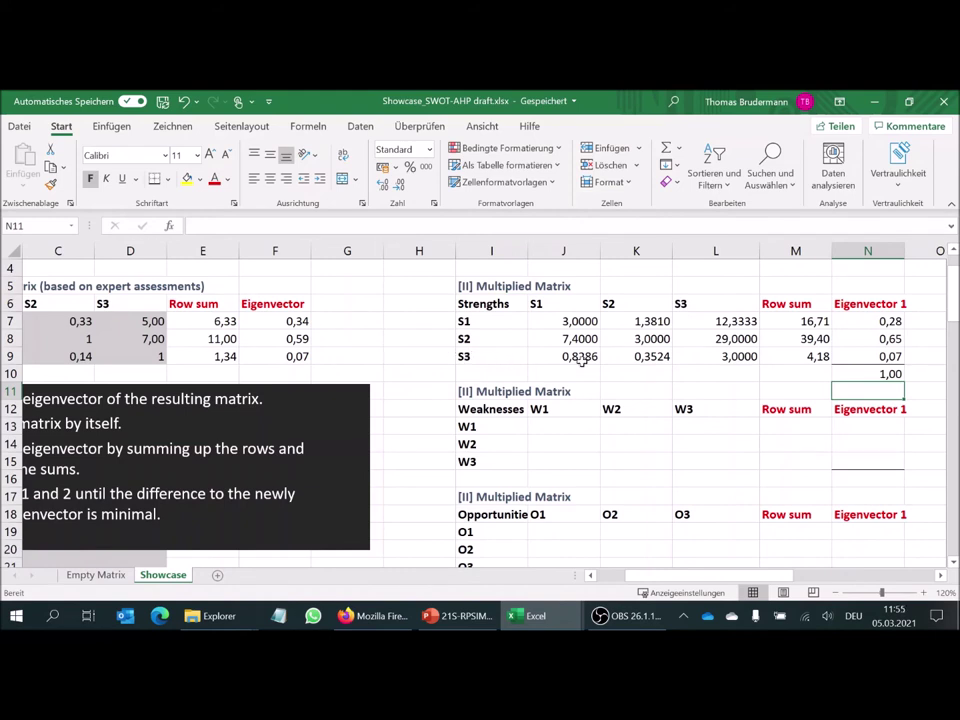
# Go to the Strengths table of the Multiplied Matrix Repetition and select its first empty cell, Q7.
pyautogui.click(885, 321)
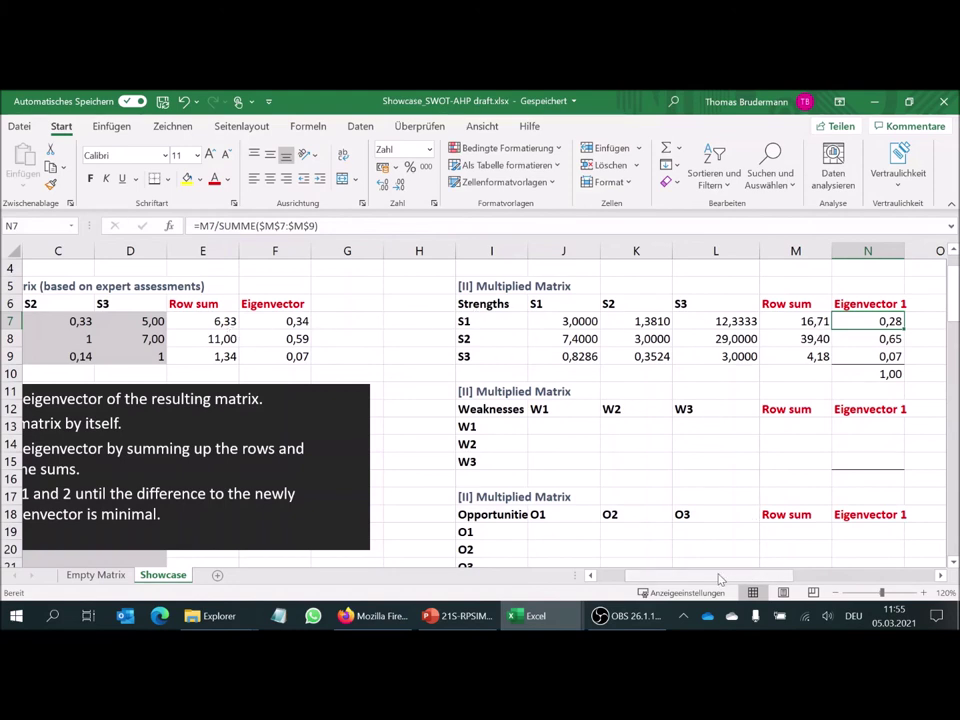
pyautogui.moveTo(711, 585); pyautogui.dragTo(794, 584)
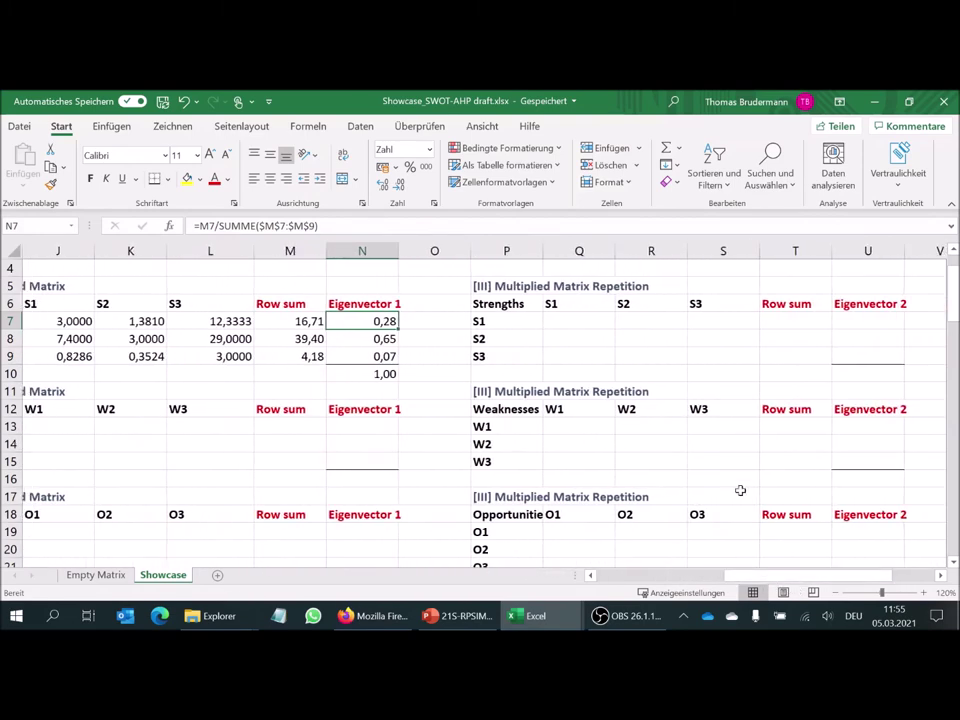
pyautogui.click(571, 320)
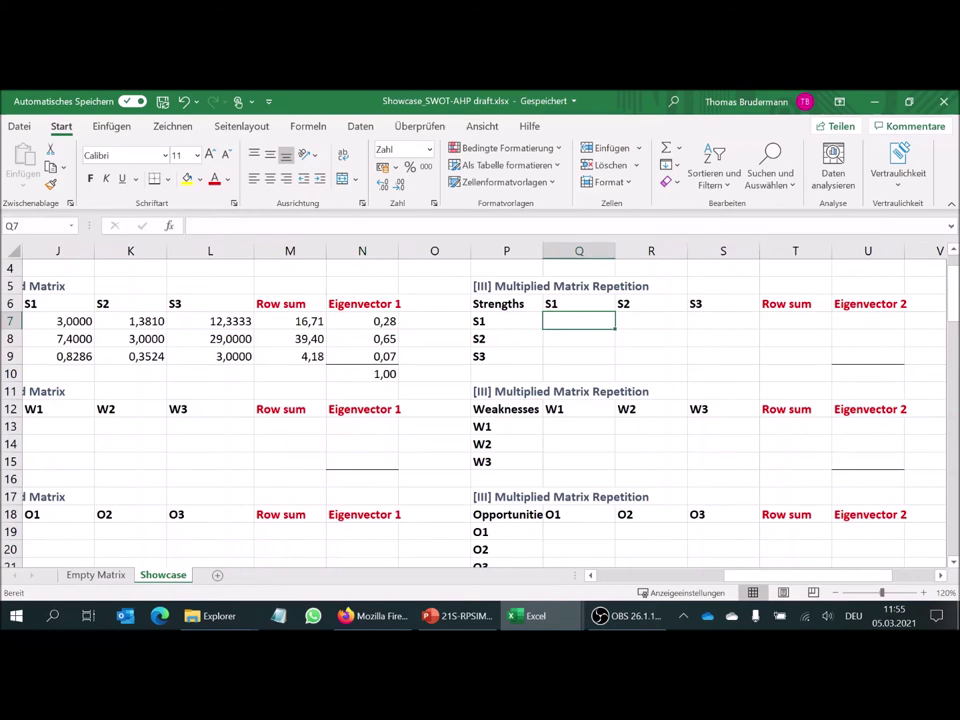
pyautogui.hotkey('alt', 'Tab')
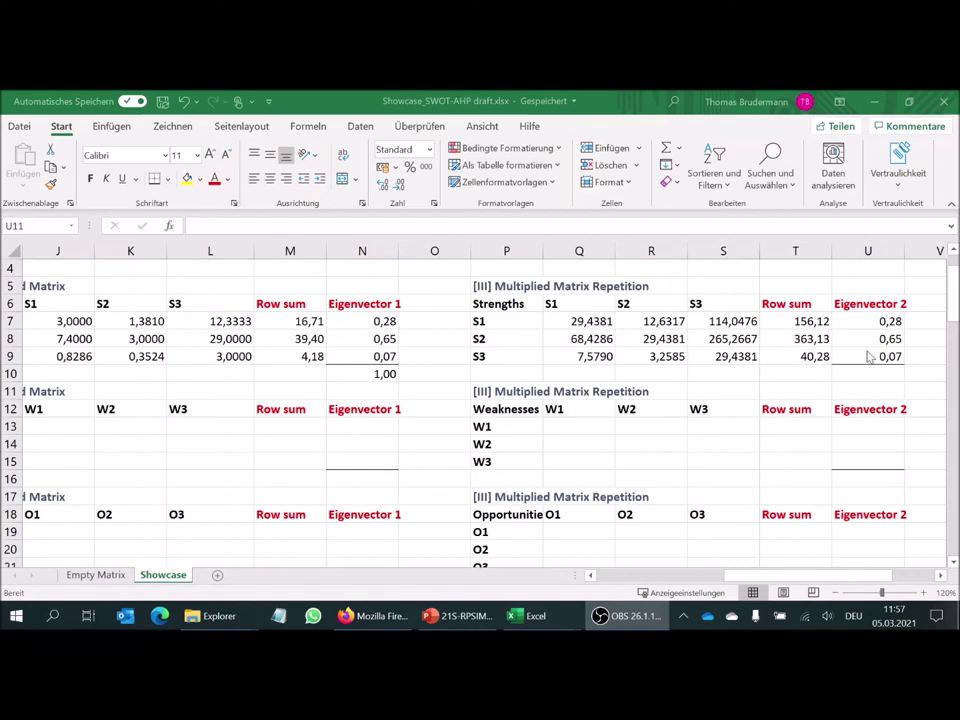
# Show the S1 values of Eigenvector 2 in U7 and Eigenvector 1 in N7 with four decimal places.
pyautogui.hotkey('alt', 'Tab')
pyautogui.click(890, 321)
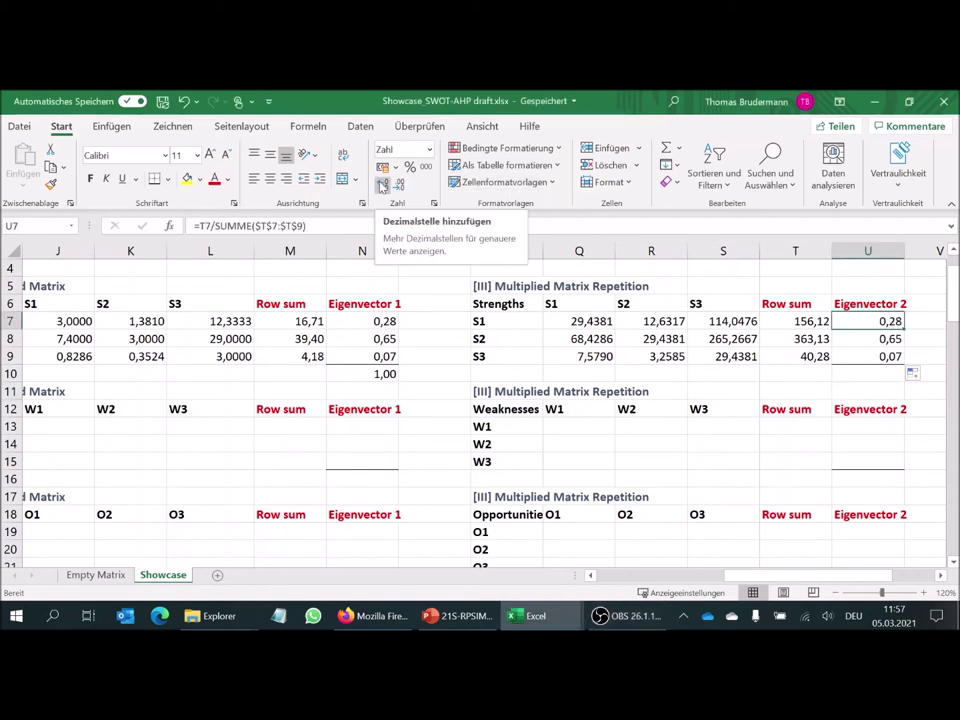
pyautogui.click(382, 186)
pyautogui.click(382, 186)
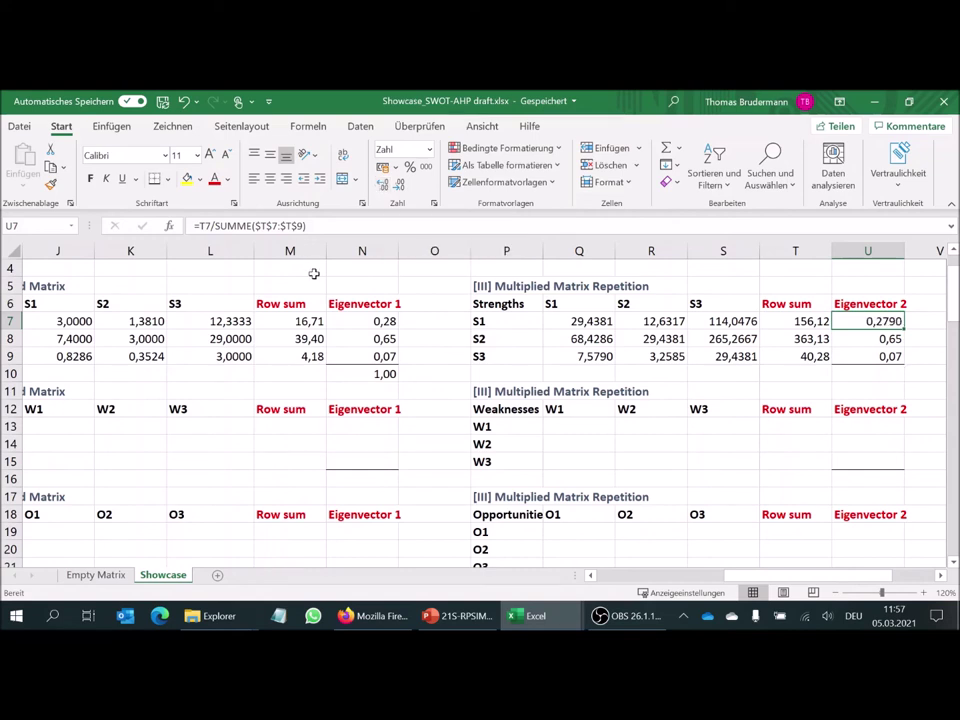
pyautogui.click(381, 320)
pyautogui.click(384, 187)
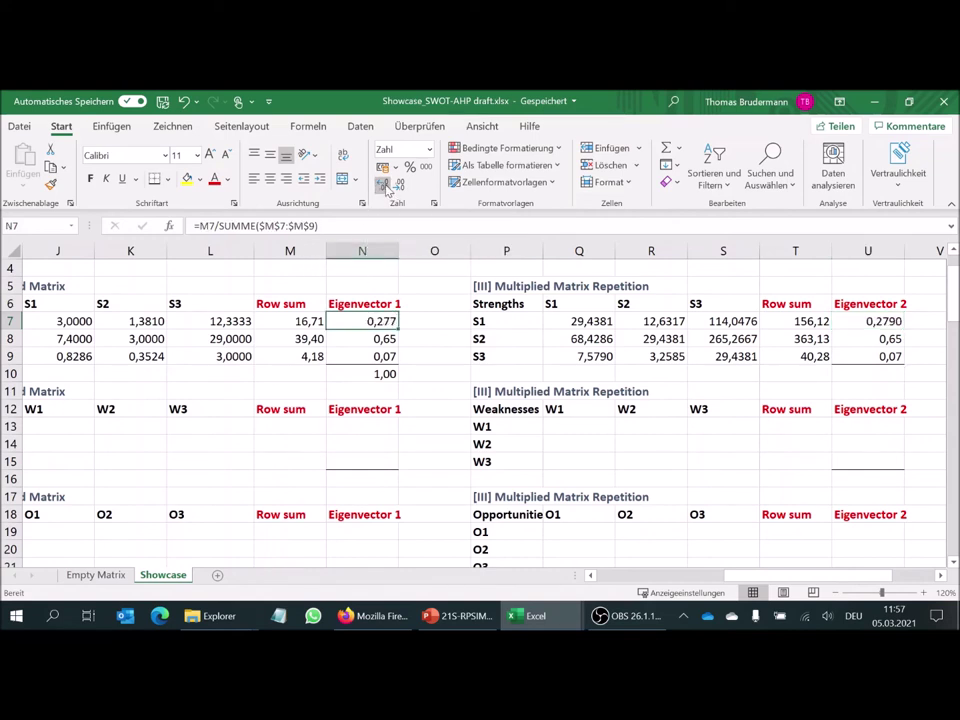
pyautogui.click(383, 187)
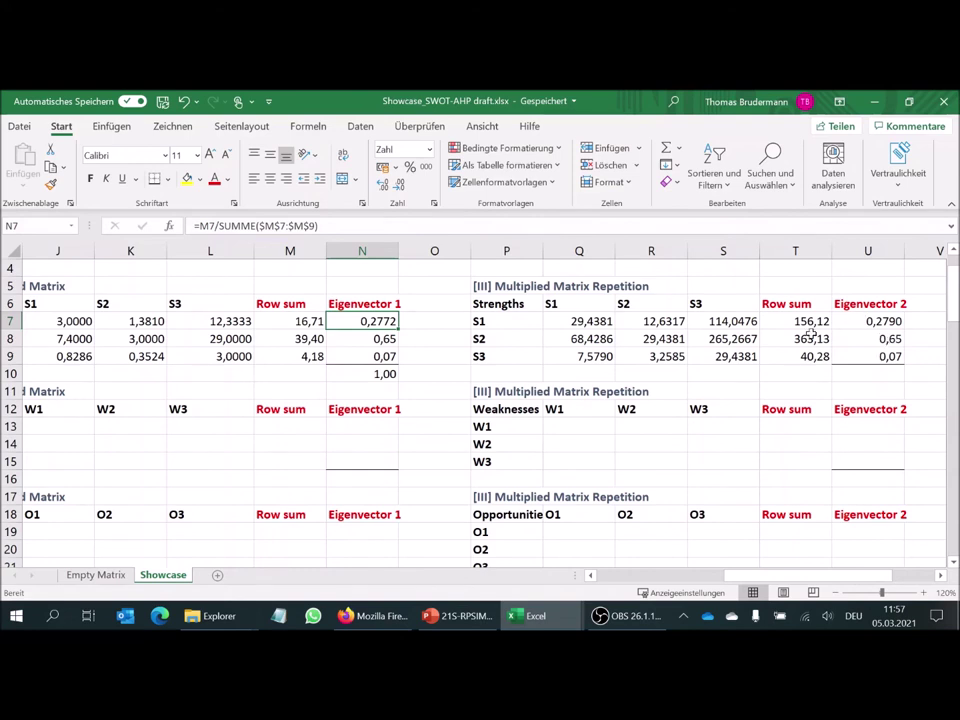
# Reduce the Eigenvector 2 value in U7 to two decimal places and select the range U7:U9.
pyautogui.click(890, 321)
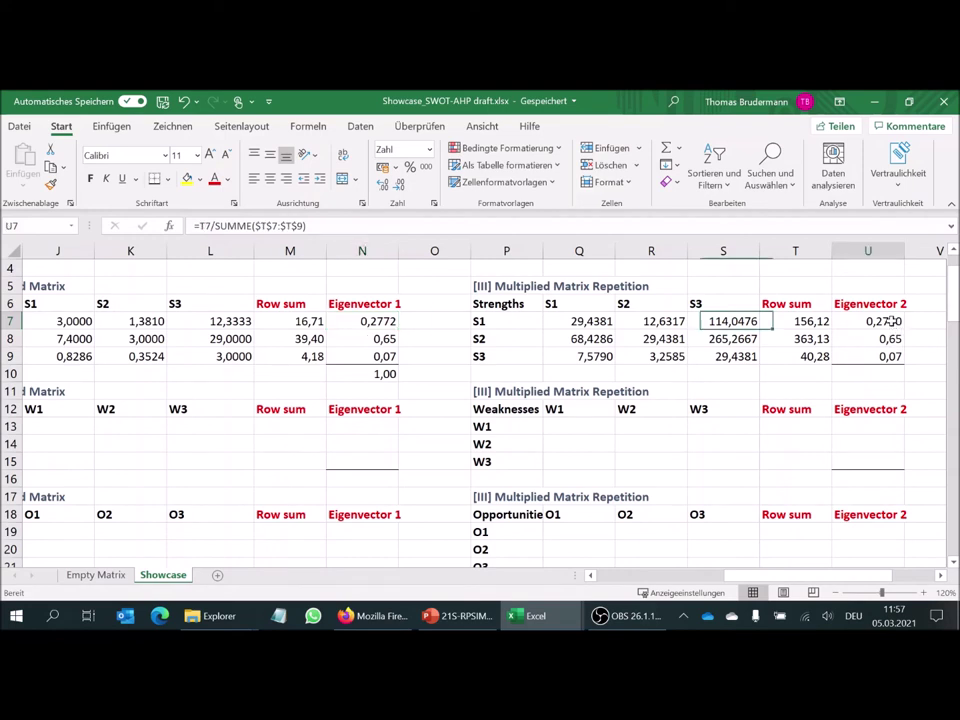
pyautogui.click(399, 187)
pyautogui.click(399, 187)
pyautogui.moveTo(860, 328); pyautogui.dragTo(857, 355)
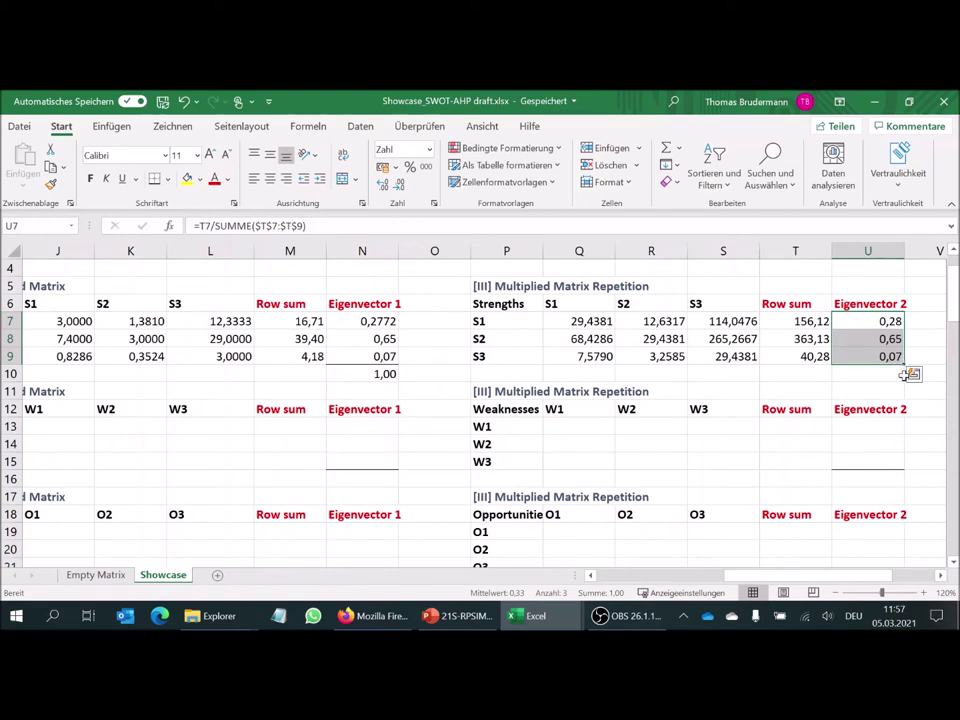
pyautogui.hotkey('alt', 'Tab')
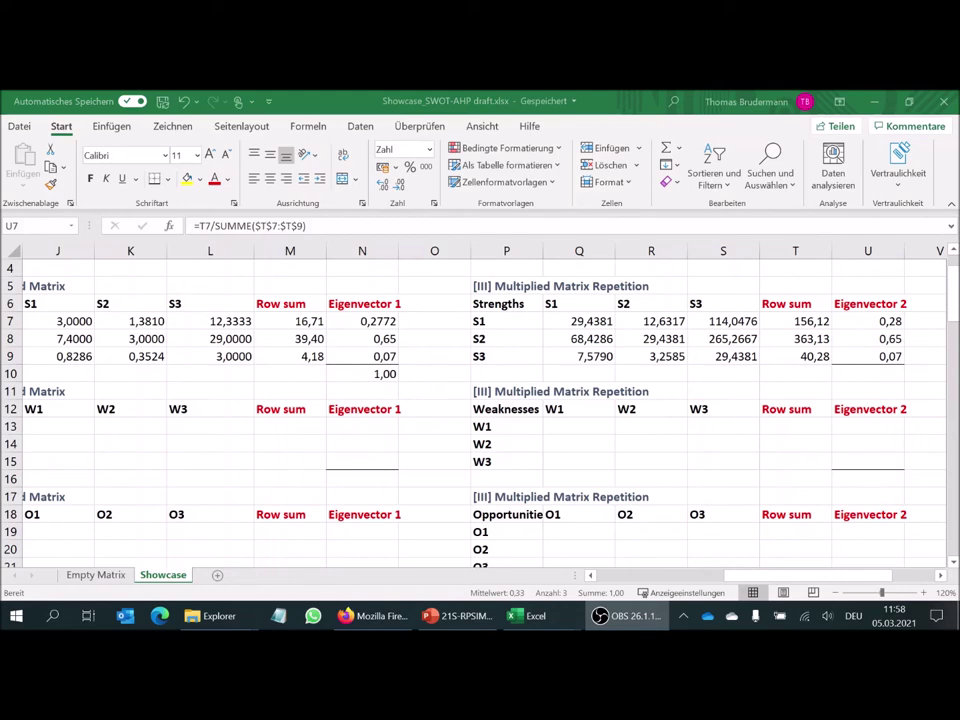
# Return to the Excel workbook and look over the initial factor matrices and the SWOT group comparison matrix in rows 33 to 37.
pyautogui.hotkey('alt', 'Tab')
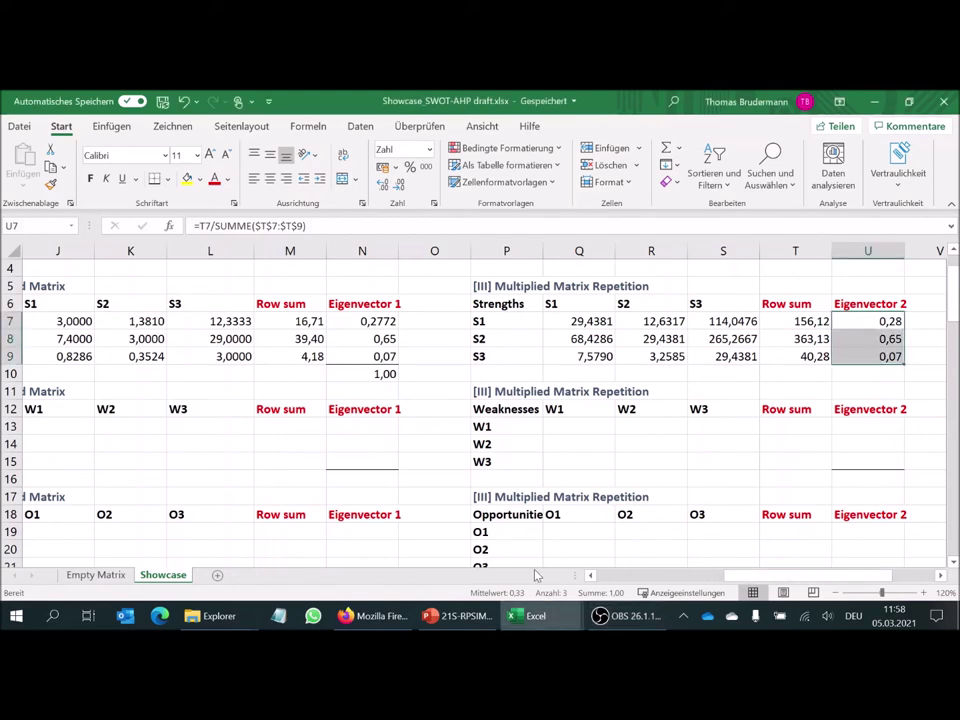
pyautogui.moveTo(720, 582); pyautogui.dragTo(561, 579)
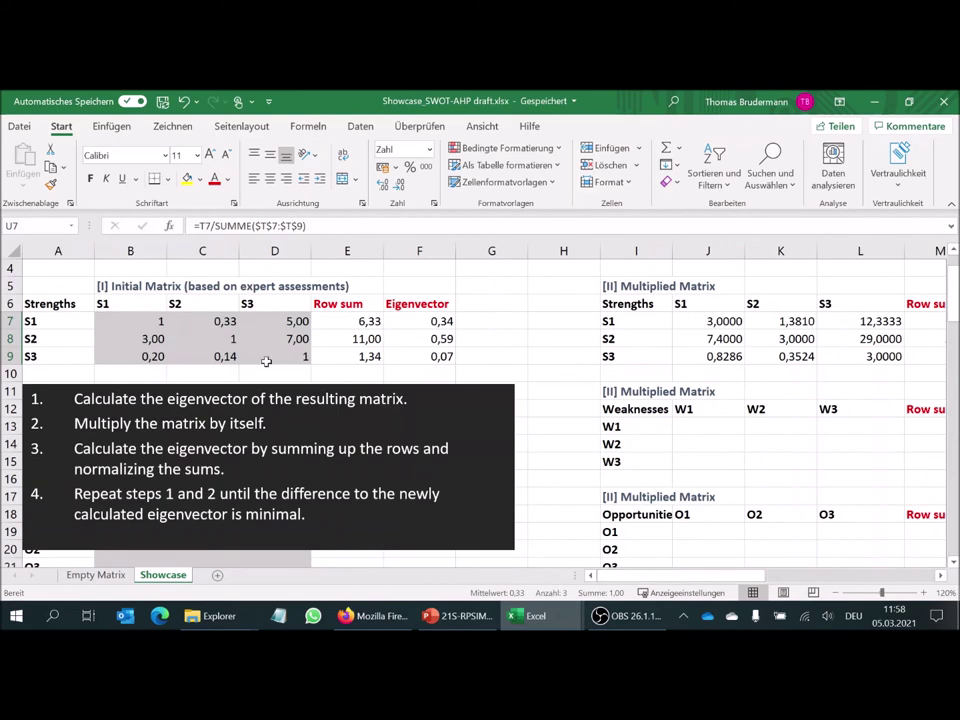
pyautogui.scroll(-7, 266, 361)
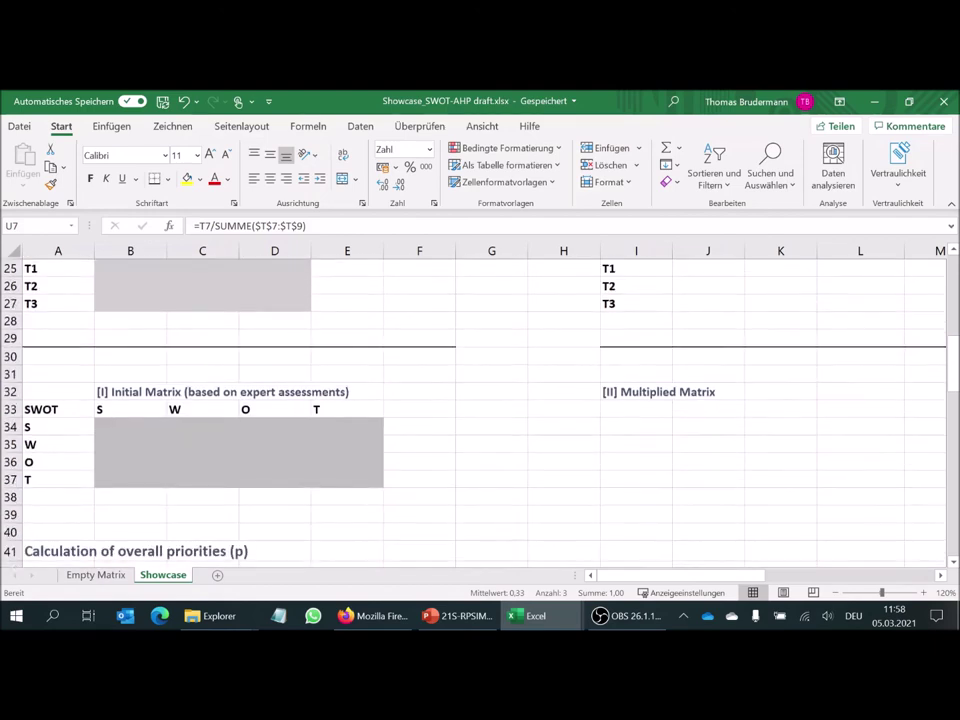
pyautogui.scroll(-2, 261, 369)
pyautogui.scroll(2, 261, 369)
# Examine the overall priorities table with its local p, group p and overall p columns, selecting the local p cells B44:B45.
pyautogui.scroll(-3, 265, 373)
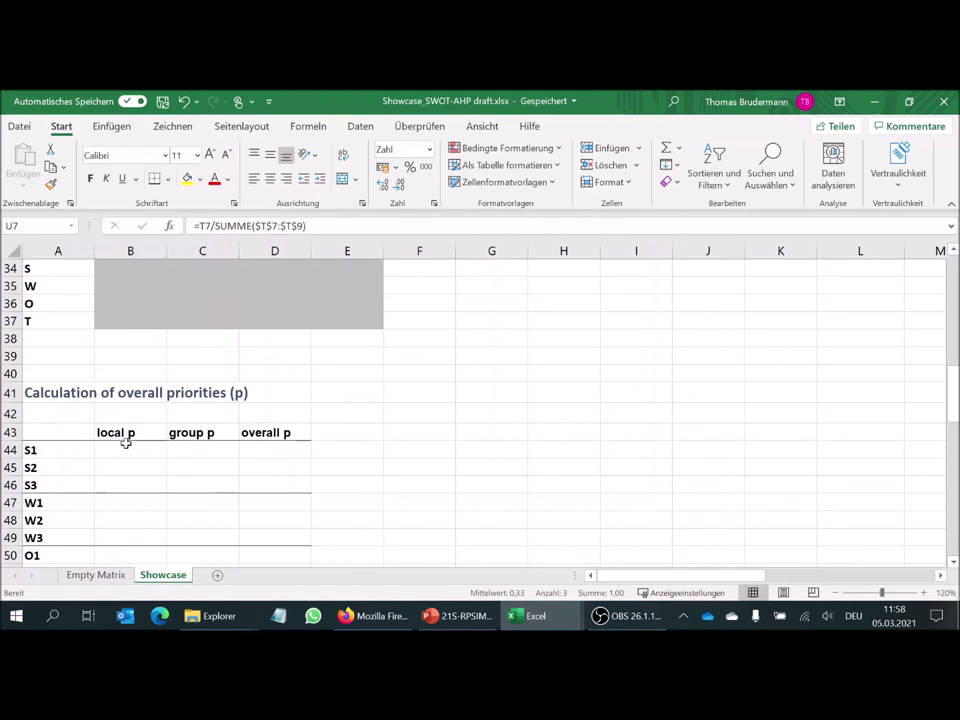
pyautogui.moveTo(122, 445)
pyautogui.mouseDown()
pyautogui.moveTo(129, 478)
pyautogui.moveTo(127, 466)
pyautogui.mouseUp()
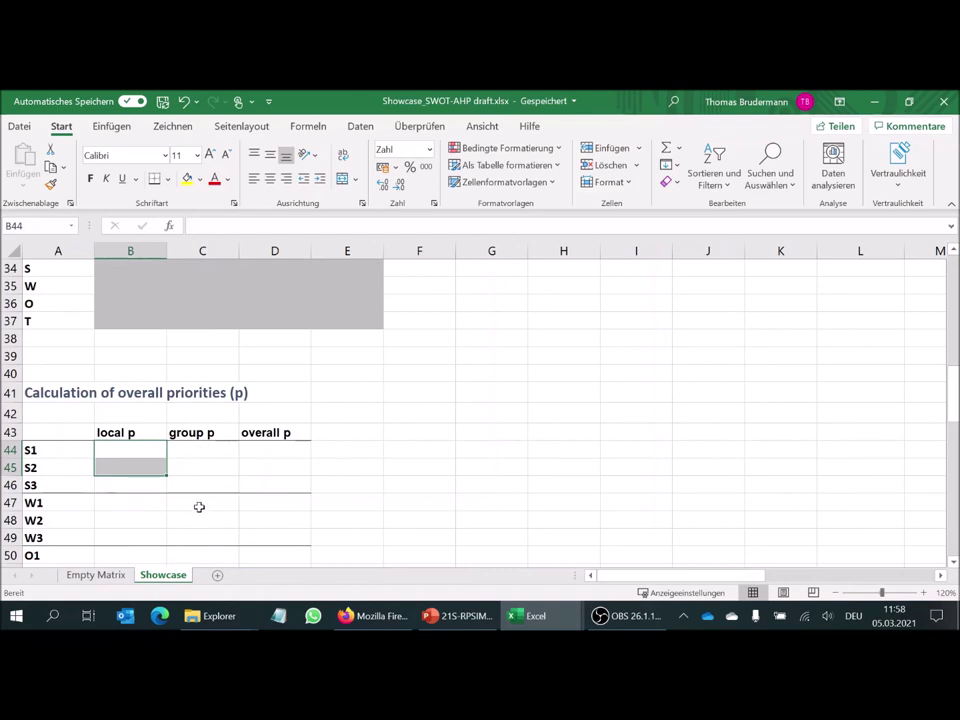
pyautogui.scroll(-1, 209, 448)
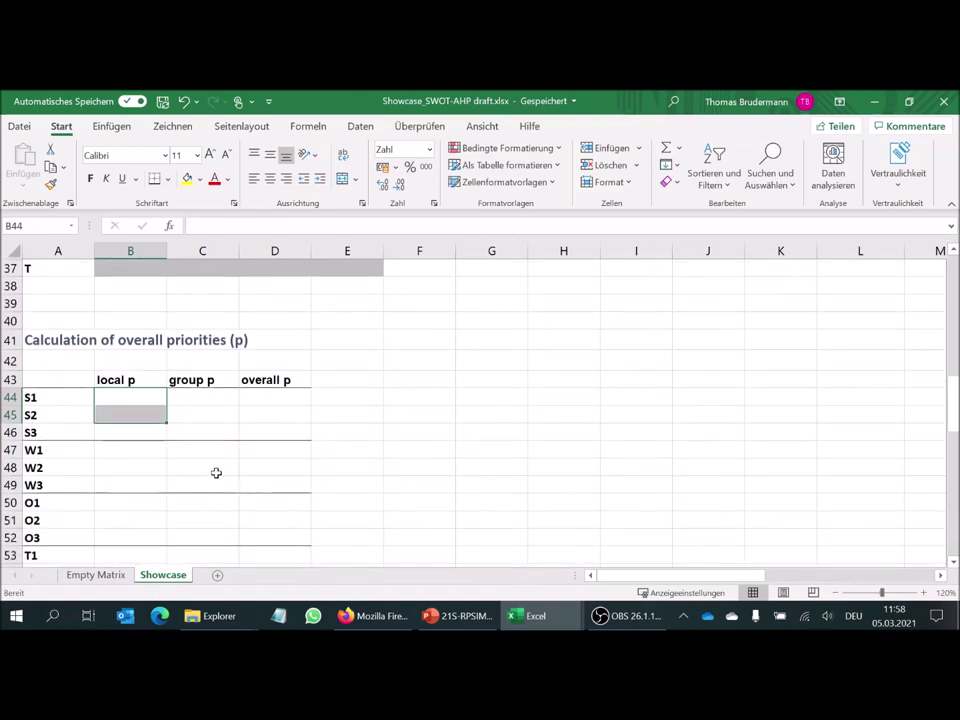
pyautogui.scroll(-1, 217, 445)
pyautogui.scroll(1, 216, 443)
pyautogui.scroll(-3, 150, 392)
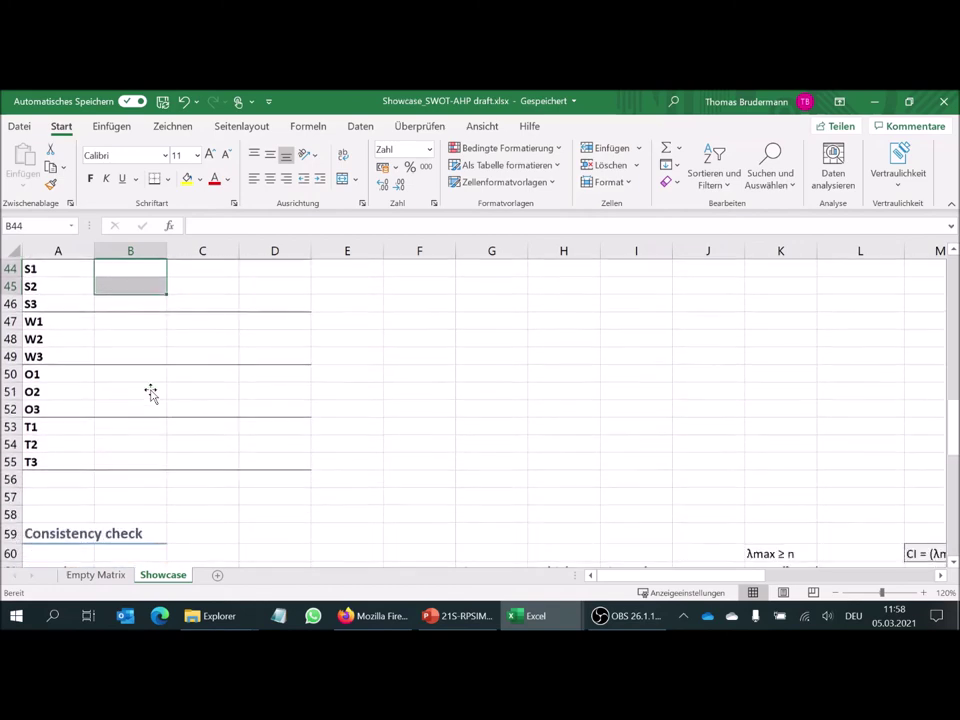
# Examine the Strengths matrix, row sums and eigenvector in the Consistency check section, including the eigenvector formula in G62.
pyautogui.scroll(-1, 150, 392)
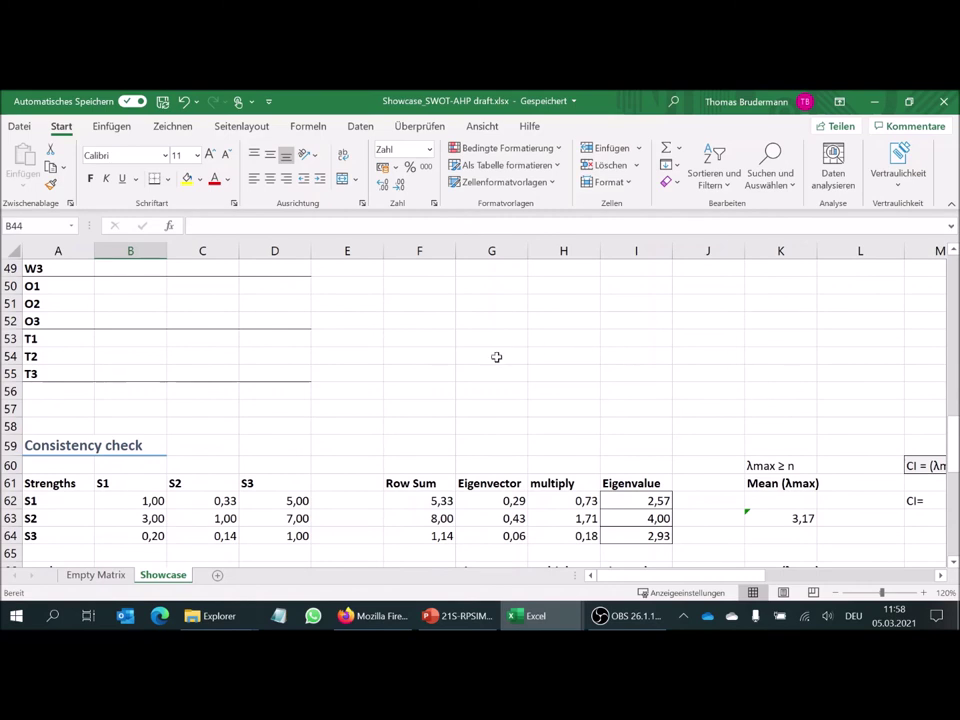
pyautogui.scroll(-1, 482, 365)
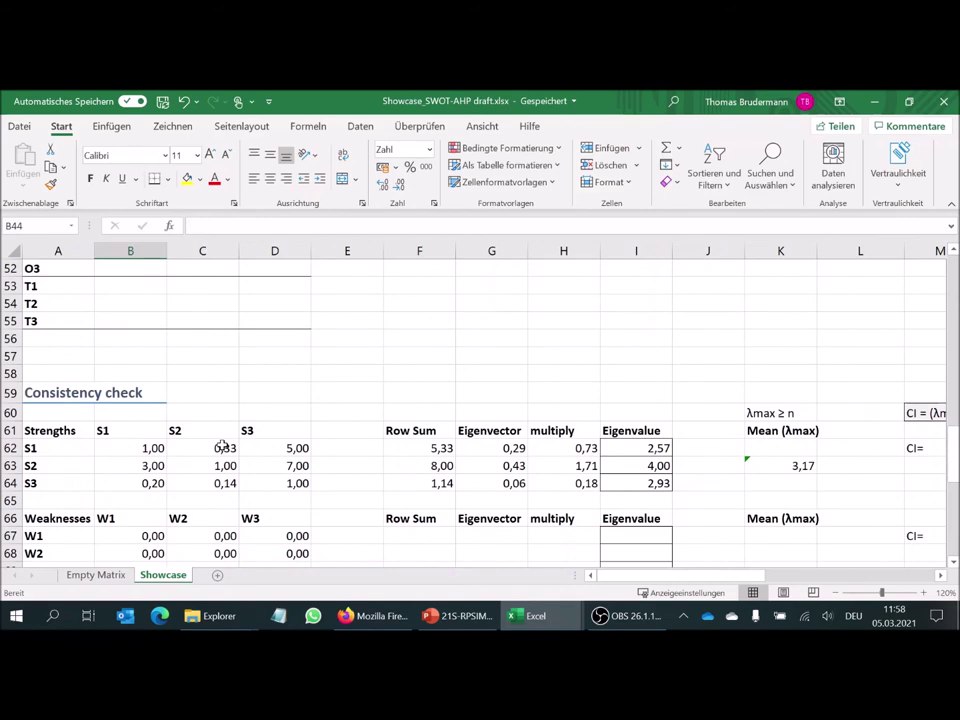
pyautogui.moveTo(124, 446); pyautogui.dragTo(296, 478)
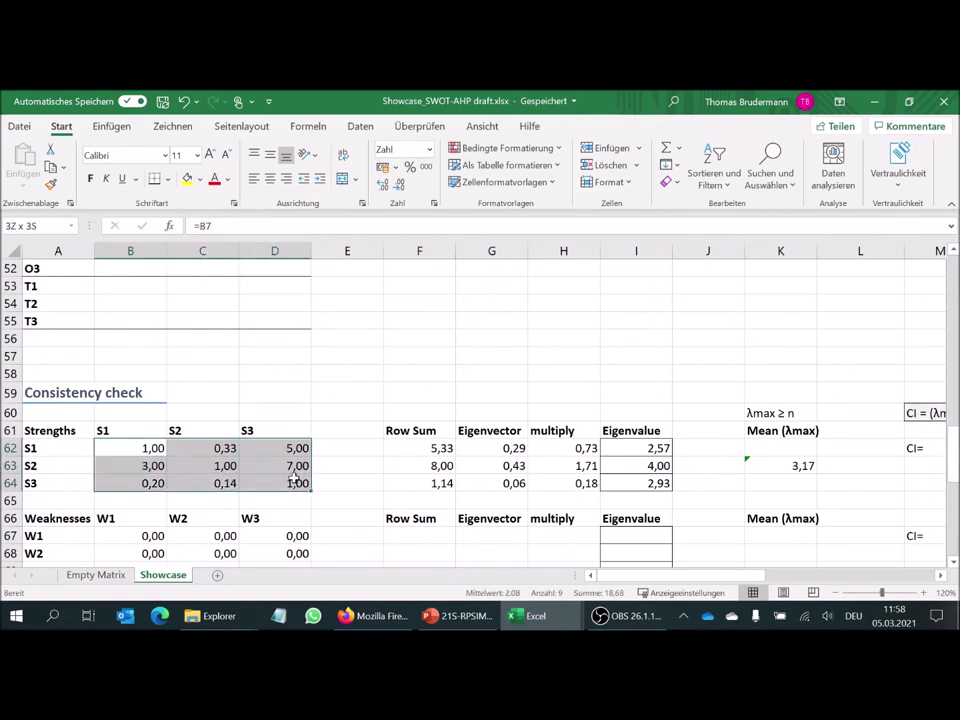
pyautogui.moveTo(296, 478); pyautogui.dragTo(298, 481)
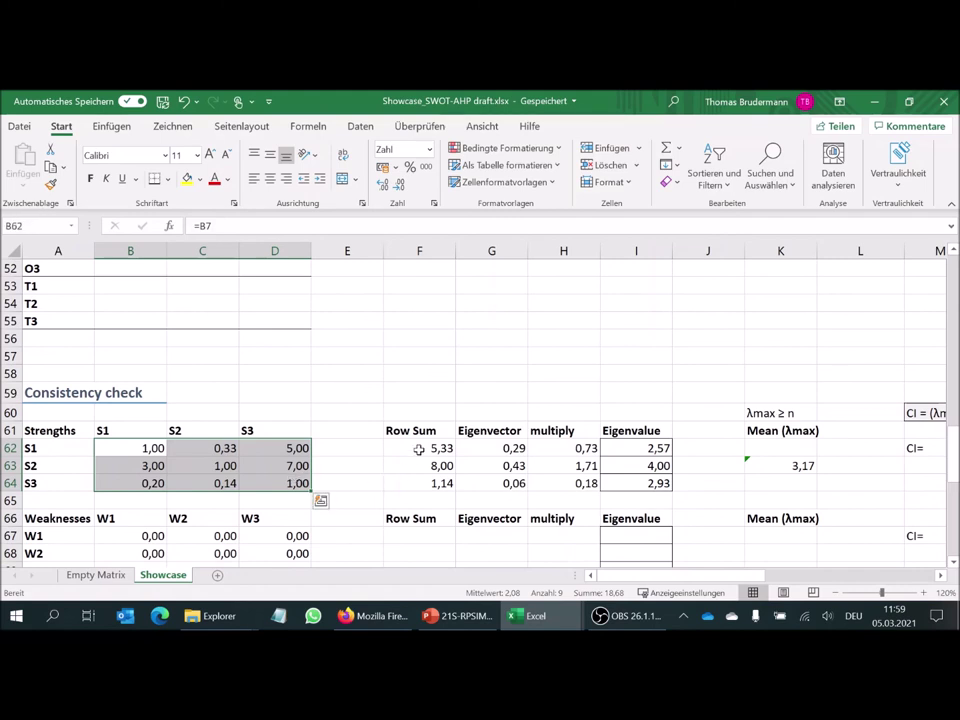
pyautogui.moveTo(417, 447); pyautogui.dragTo(421, 485)
pyautogui.moveTo(505, 447); pyautogui.dragTo(498, 484)
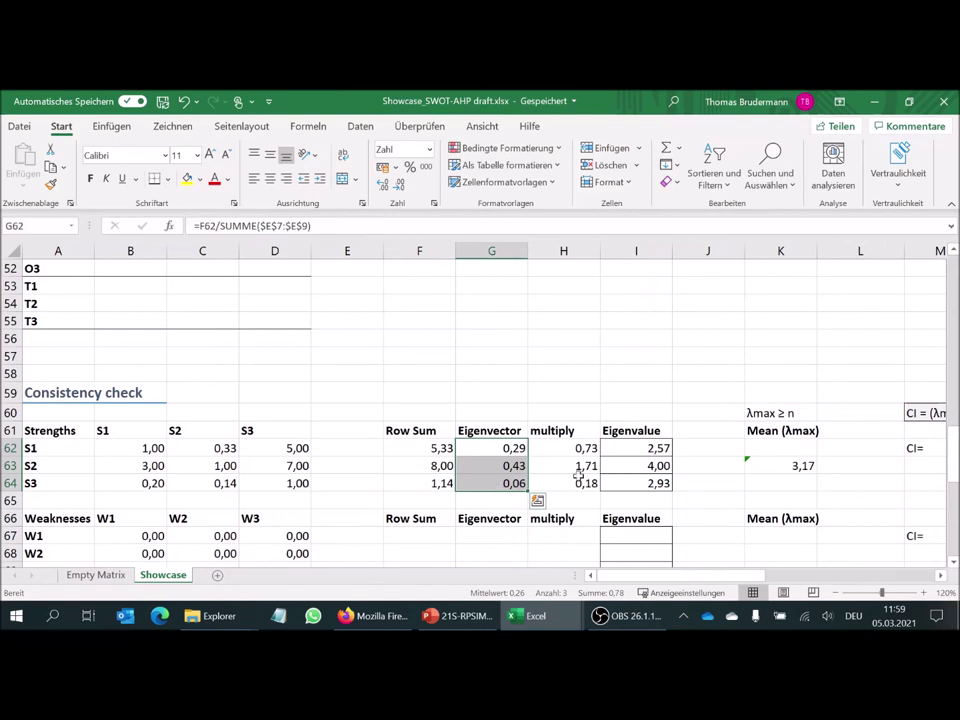
pyautogui.click(498, 447)
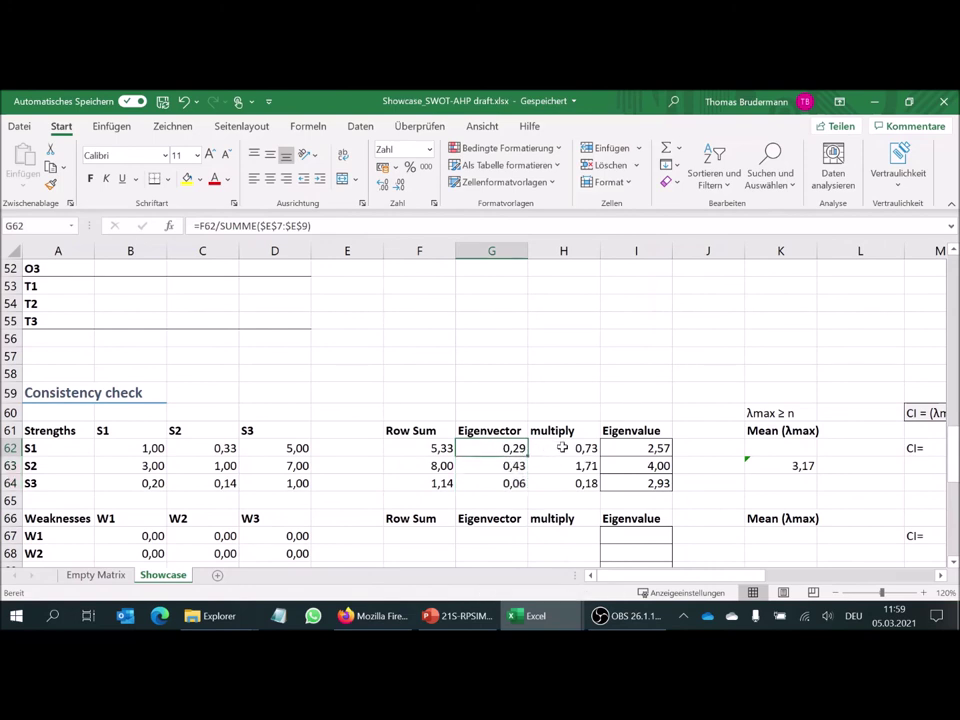
# Inspect the MMULT formulas for S1, S2 and S3 in the multiply column, H62:H64, leaving them unedited.
pyautogui.click(562, 448)
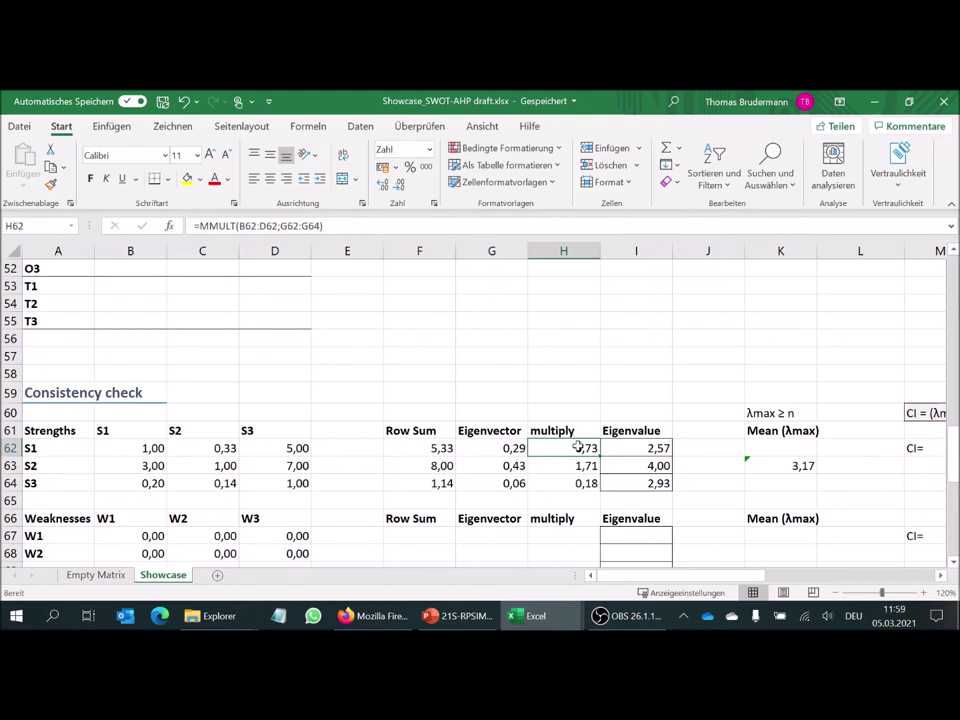
pyautogui.doubleClick(574, 451)
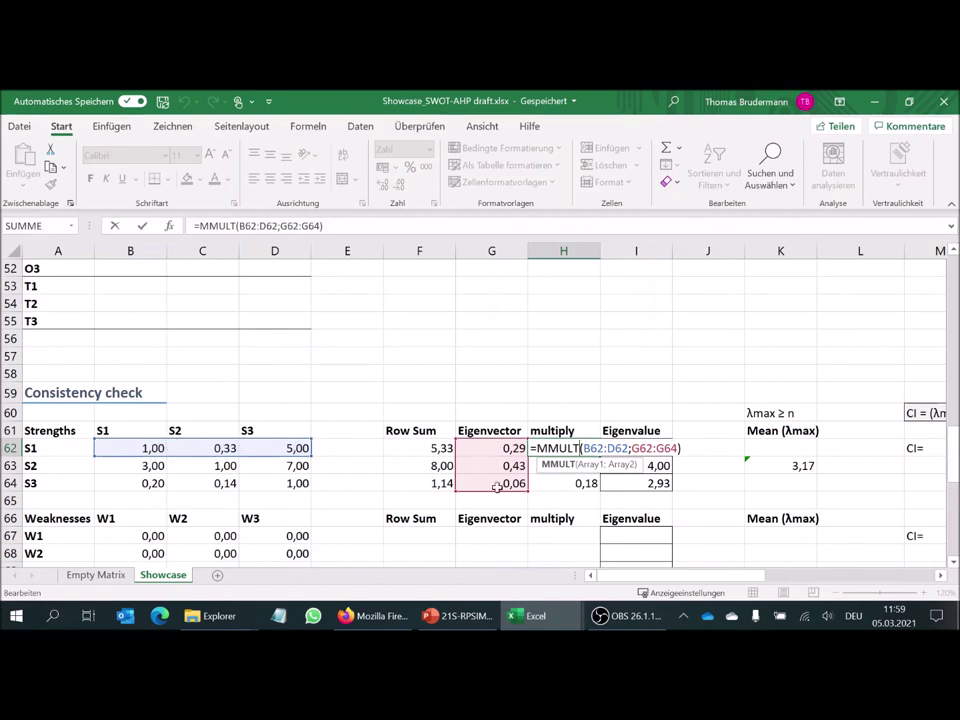
pyautogui.press('Return')
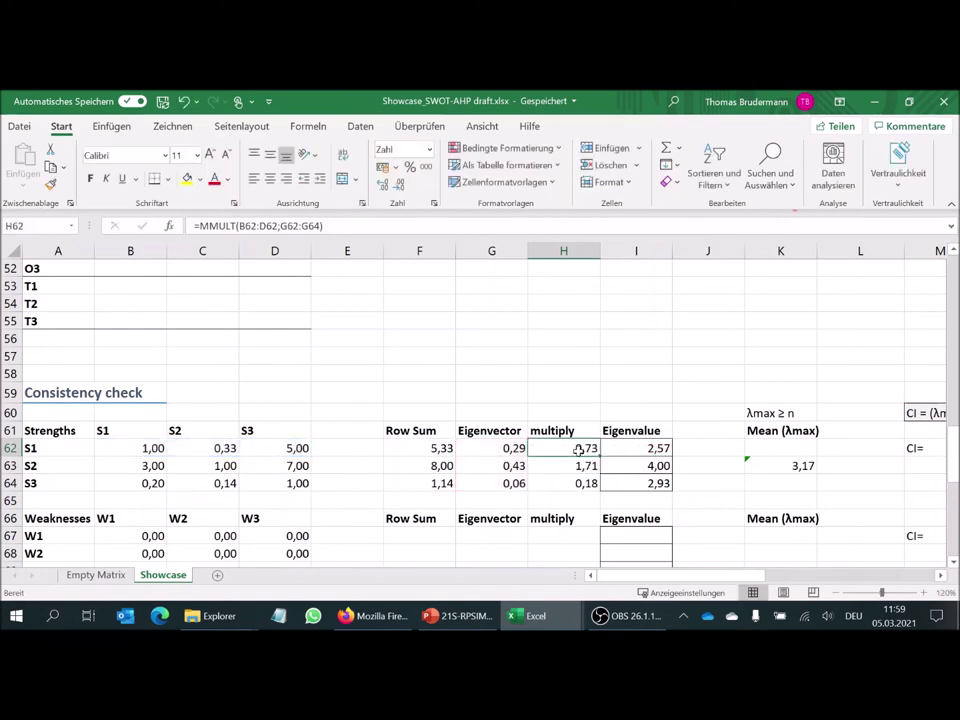
pyautogui.press('F2')
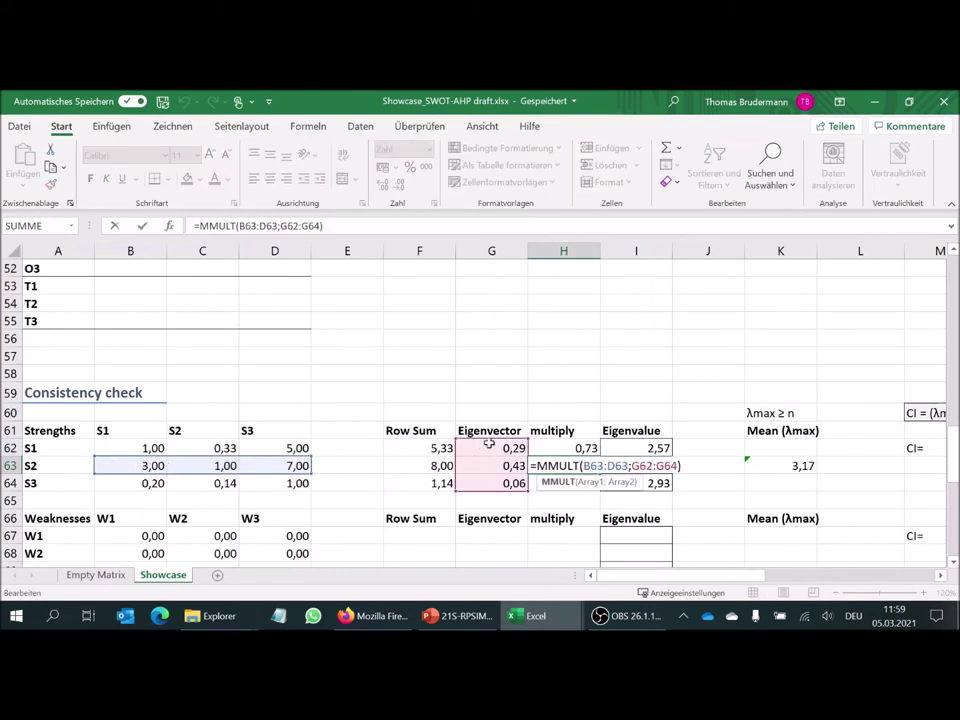
pyautogui.press('Return')
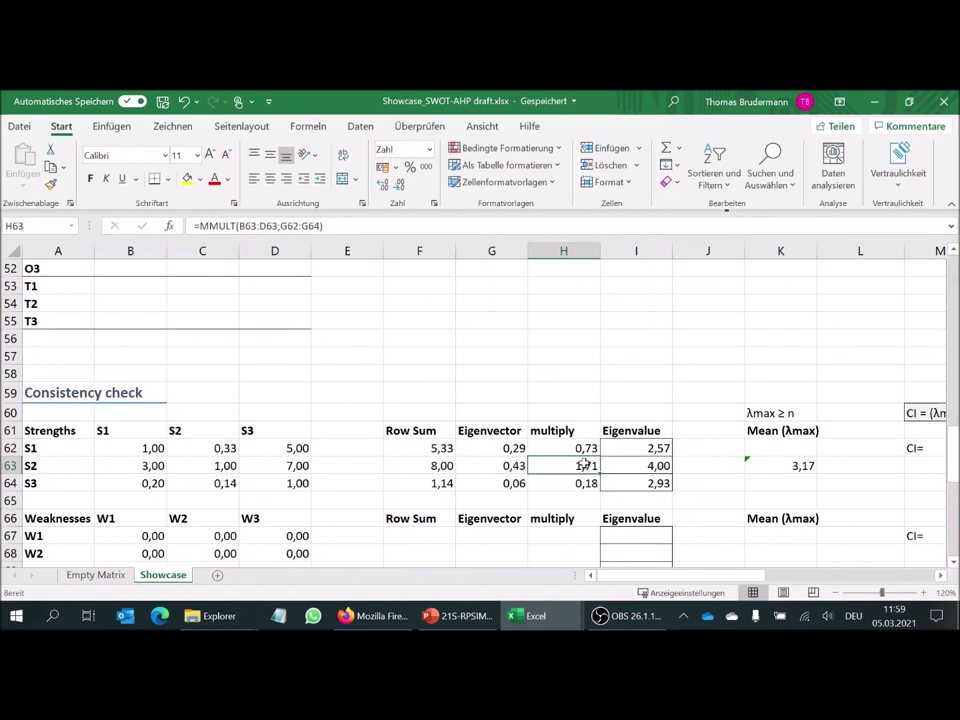
pyautogui.doubleClick(583, 483)
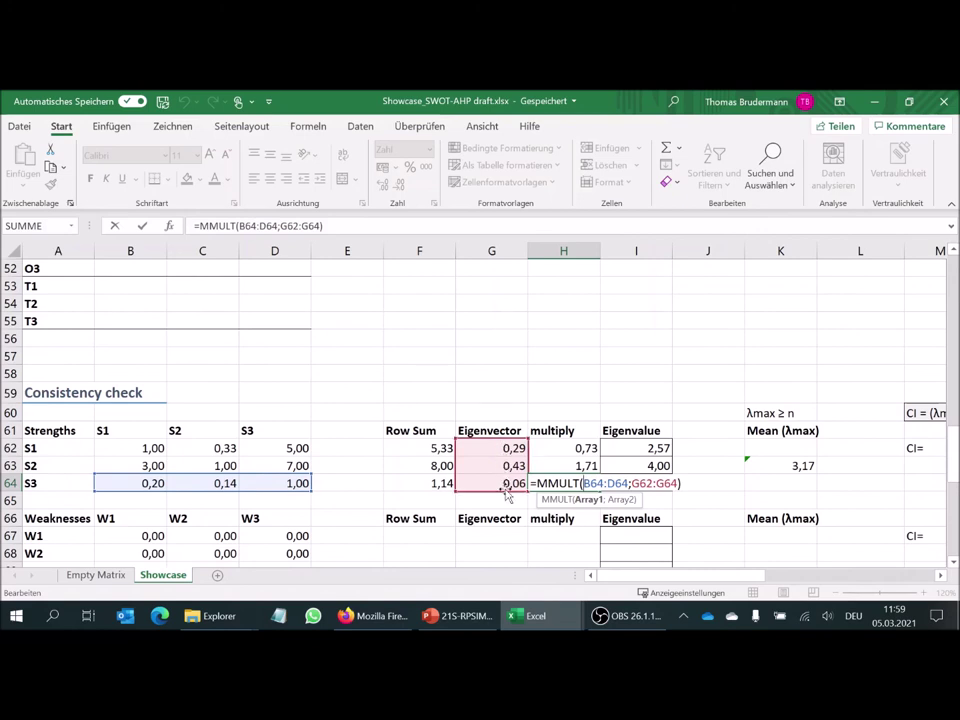
pyautogui.press('Return')
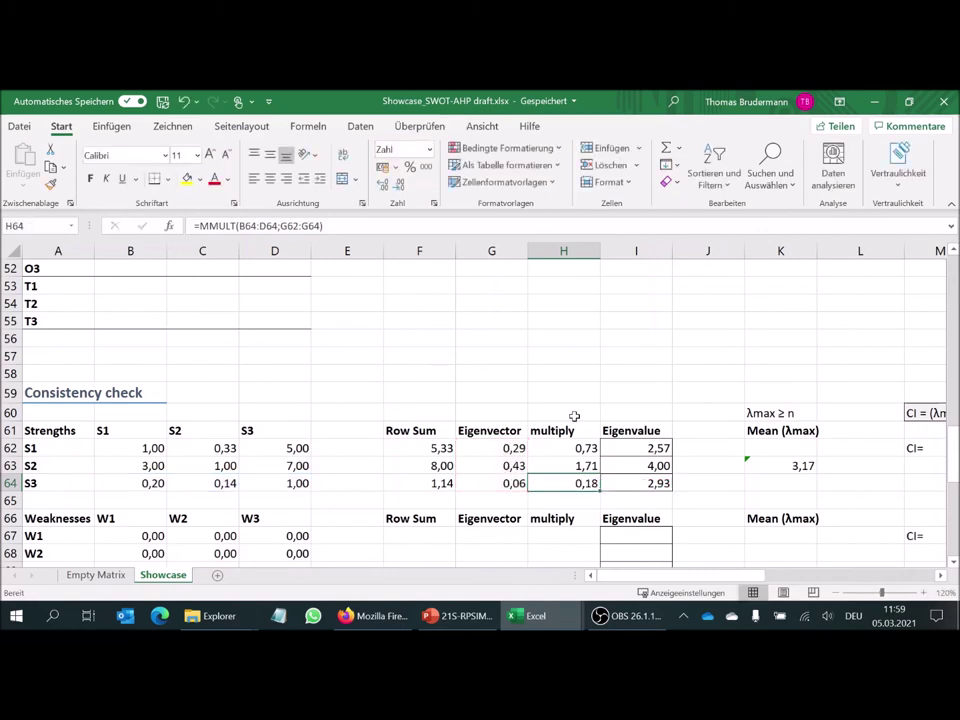
# Inspect the Eigenvalue formula for S3 in I64 and the Mean (λmax) formula in K63.
pyautogui.click(645, 483)
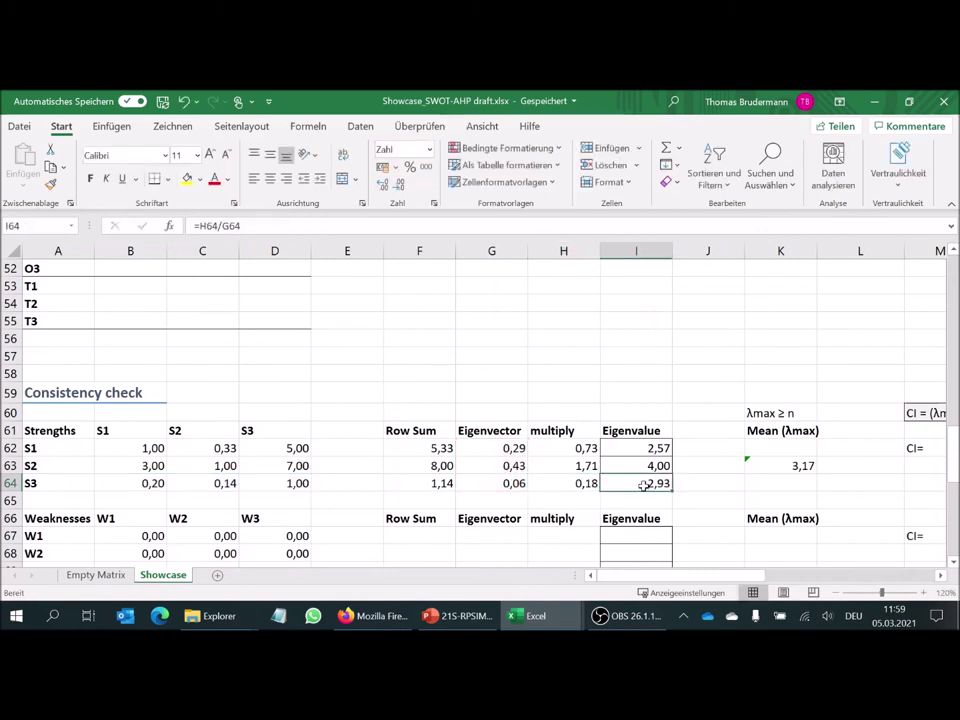
pyautogui.doubleClick(645, 483)
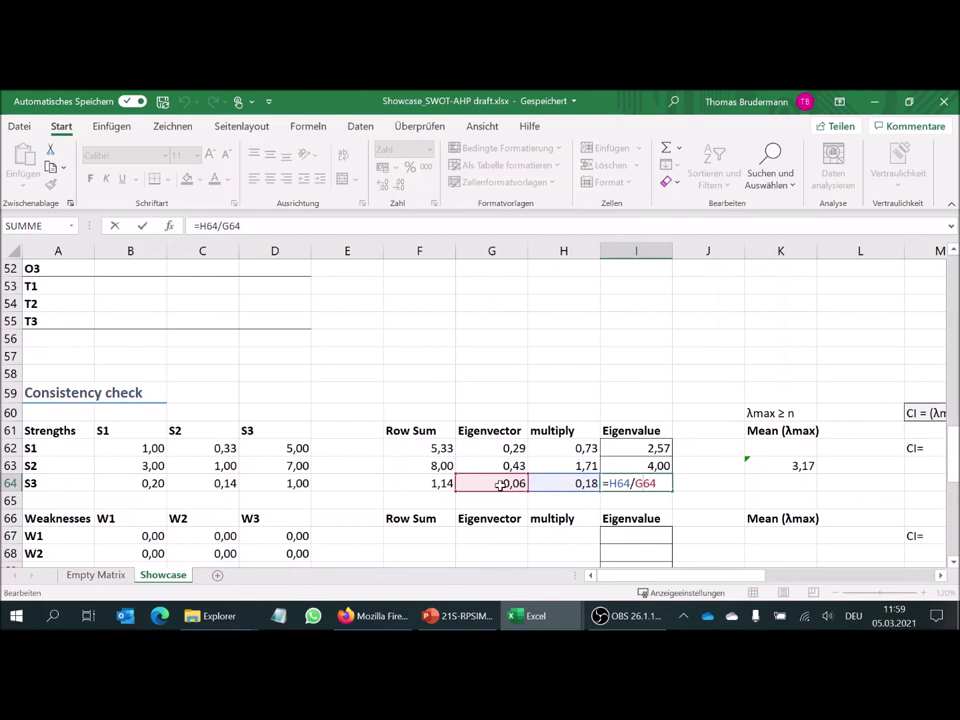
pyautogui.press('Return')
pyautogui.click(658, 482)
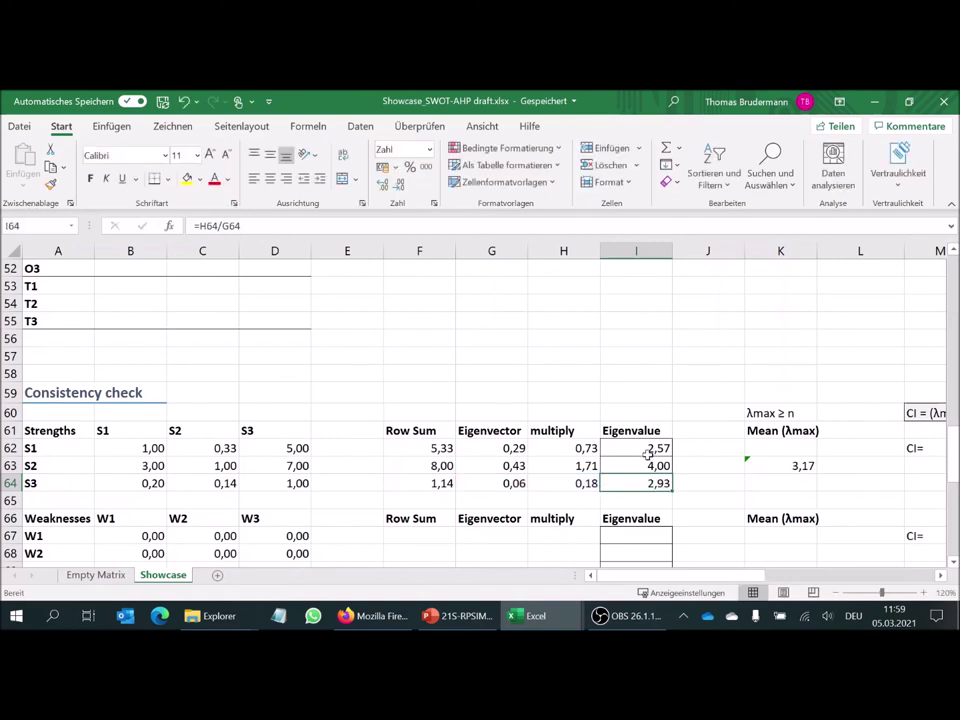
pyautogui.click(786, 467)
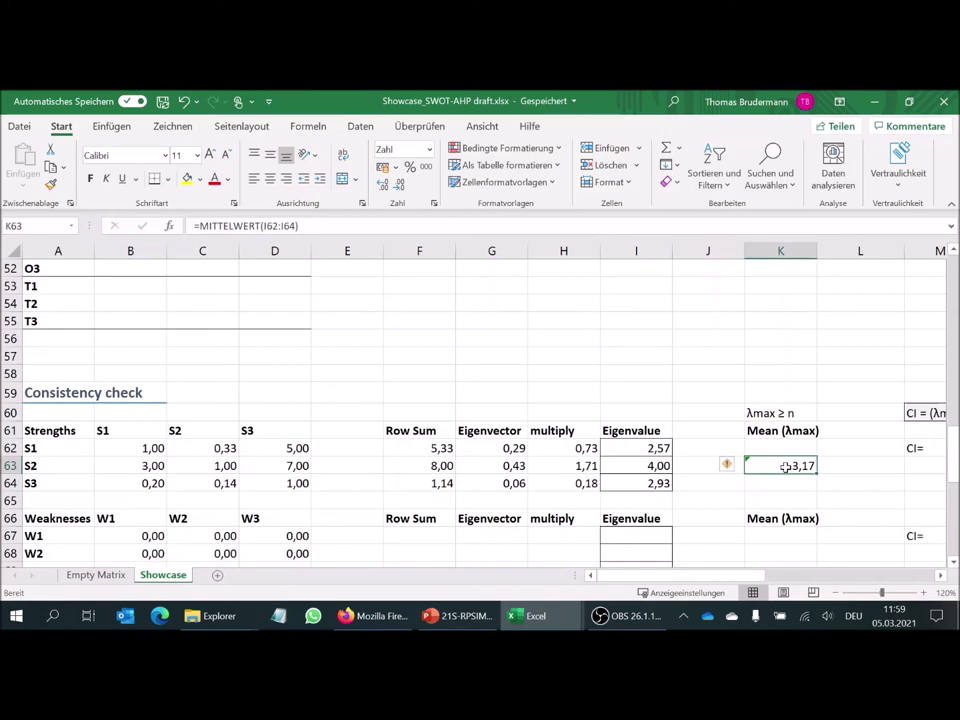
# Inspect the Strengths Consistency Index formula in N62 and the Consistency Ratio formula in Q62.
pyautogui.click(939, 575)
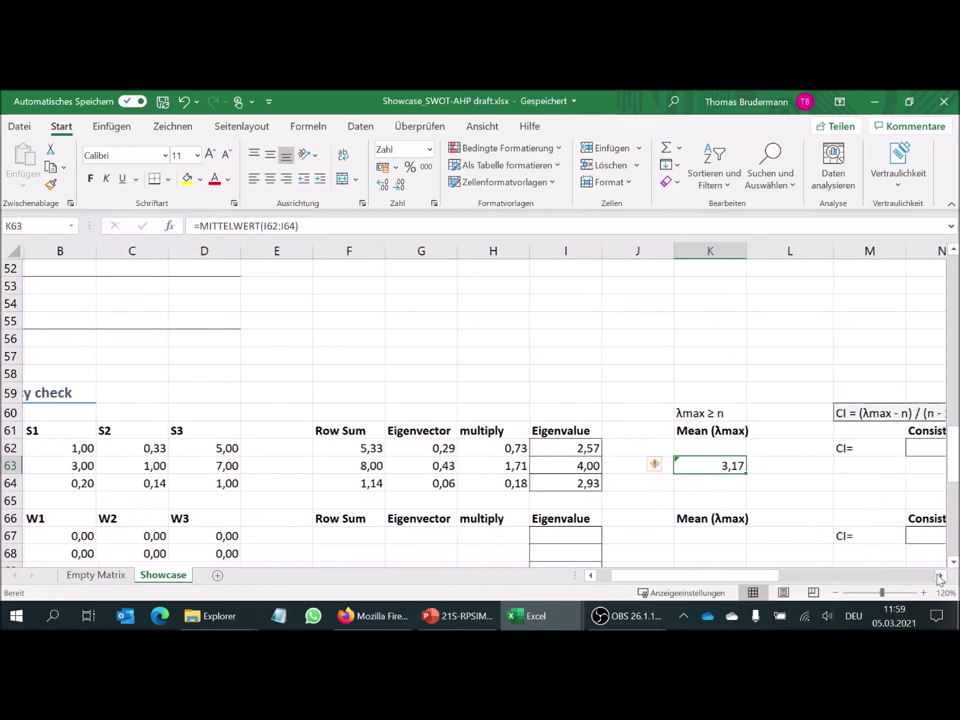
pyautogui.click(939, 577)
pyautogui.click(939, 577)
pyautogui.click(939, 577)
pyautogui.click(939, 577)
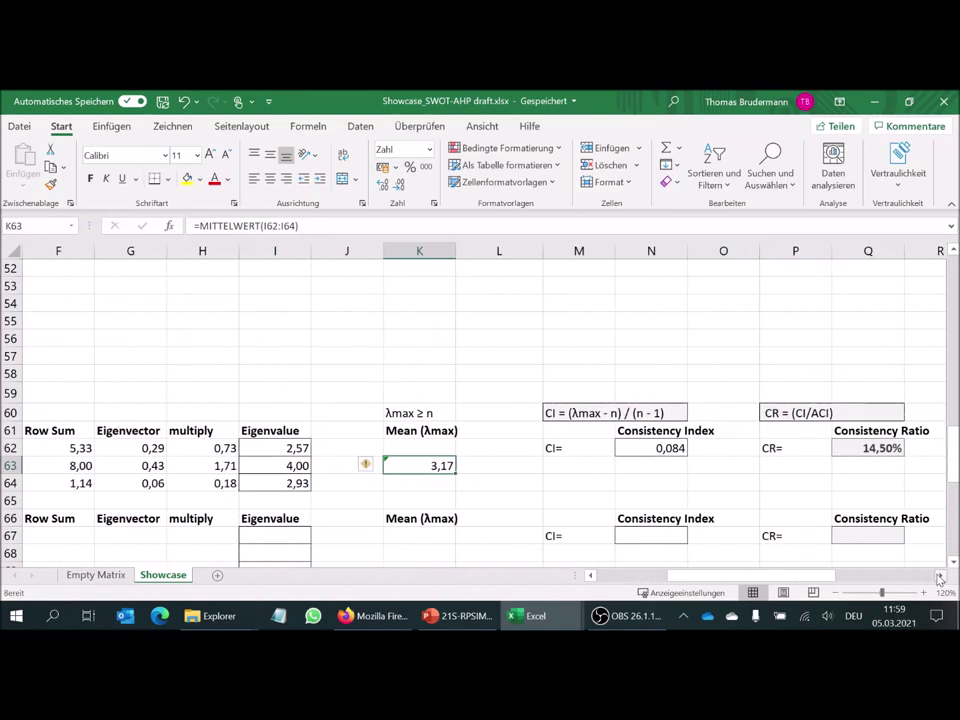
pyautogui.click(939, 577)
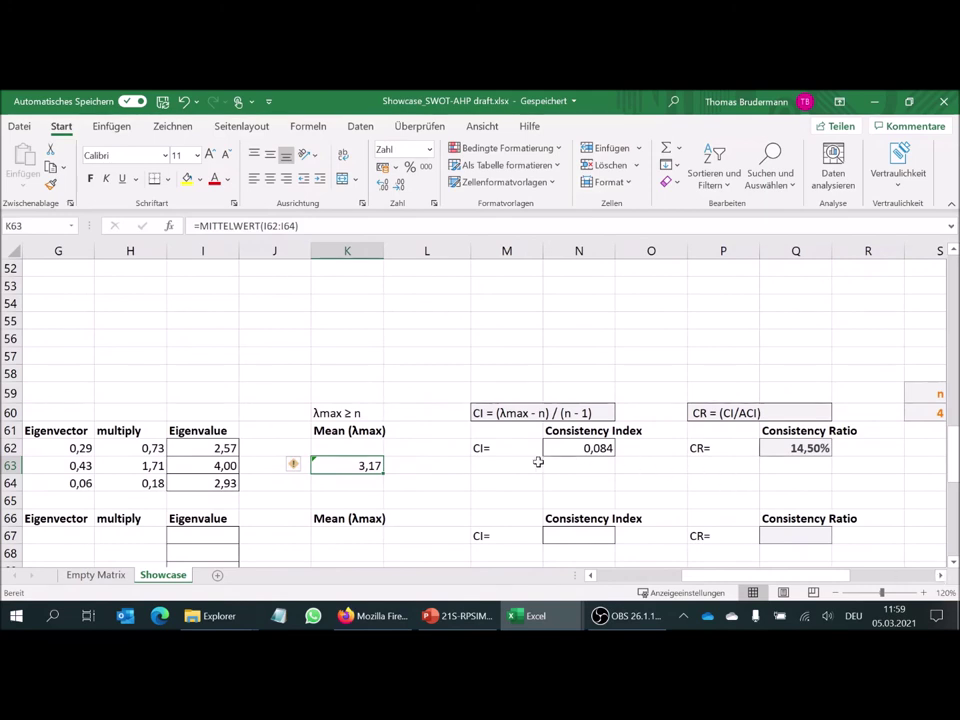
pyautogui.click(583, 448)
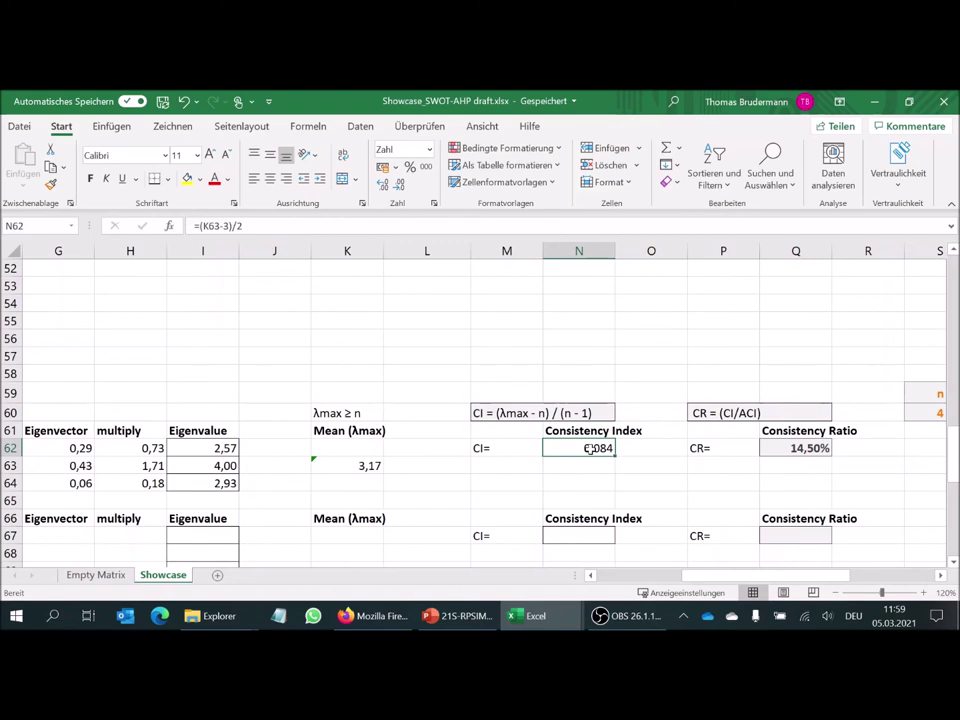
pyautogui.doubleClick(585, 448)
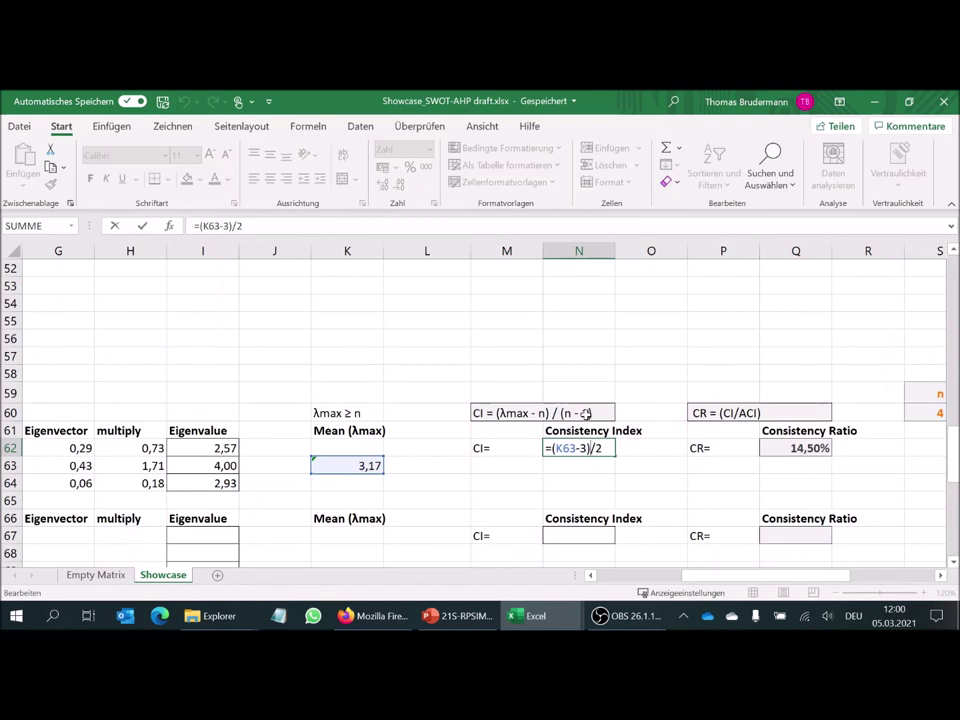
pyautogui.press('Return')
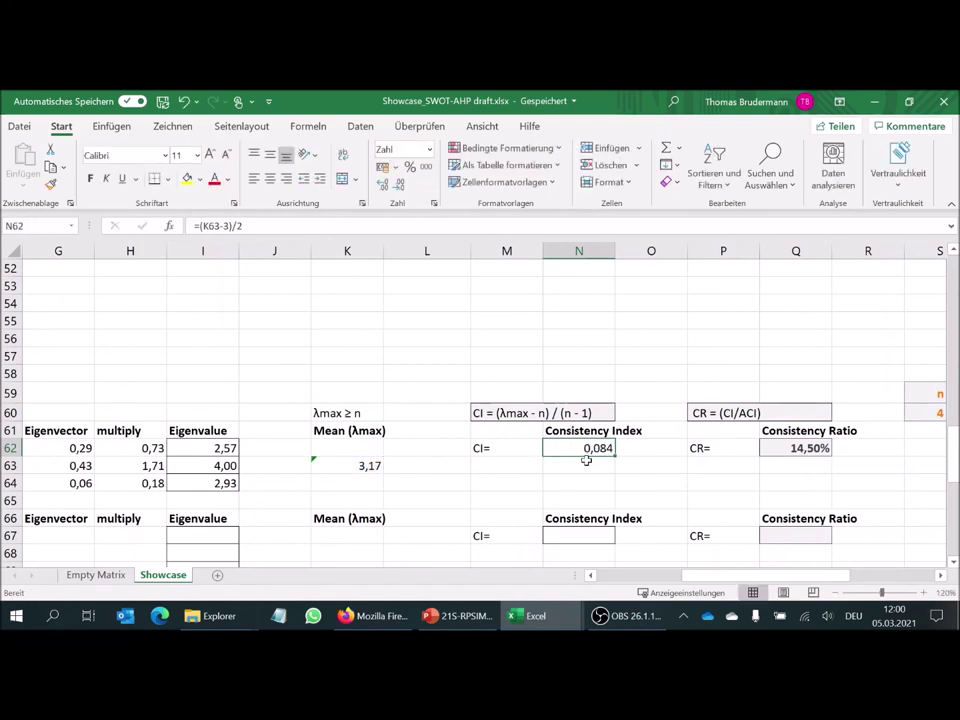
pyautogui.click(762, 449)
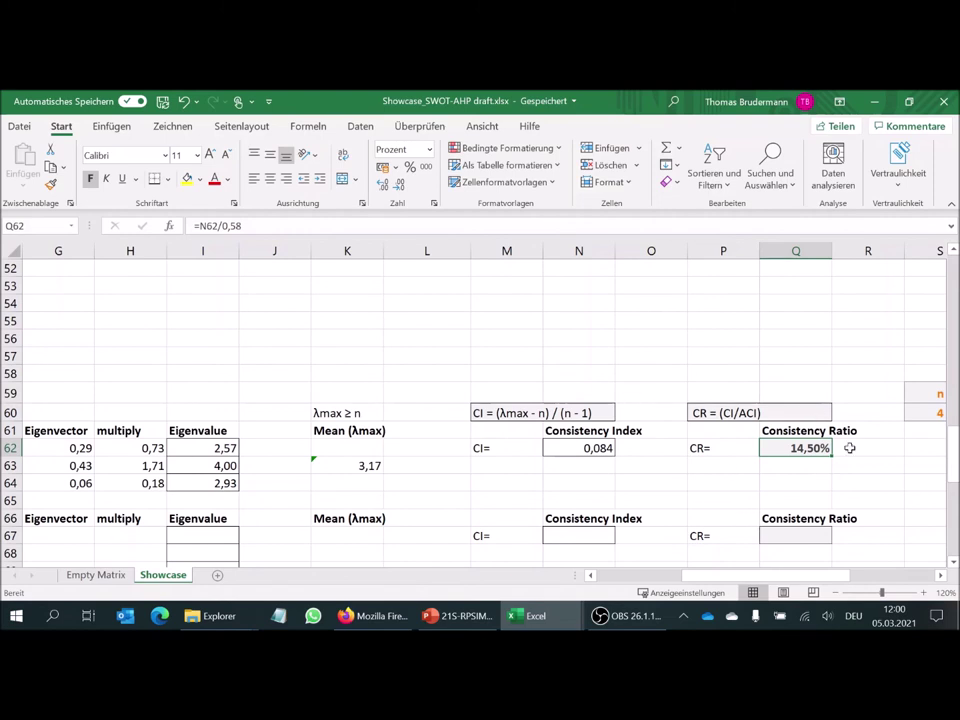
pyautogui.moveTo(729, 575); pyautogui.dragTo(757, 575)
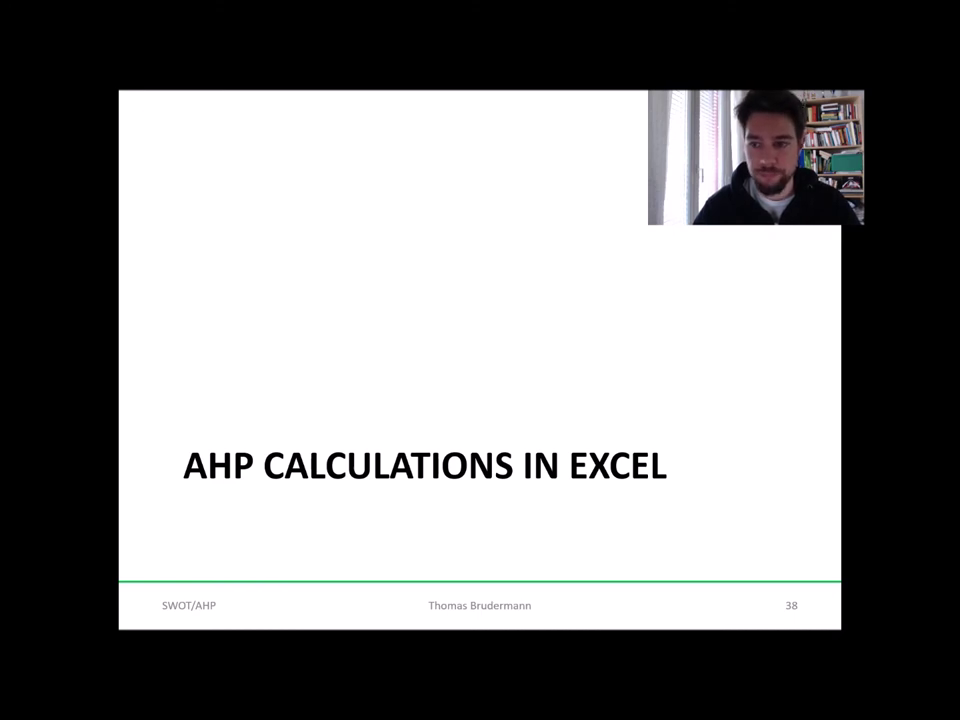
pyautogui.press('Right')
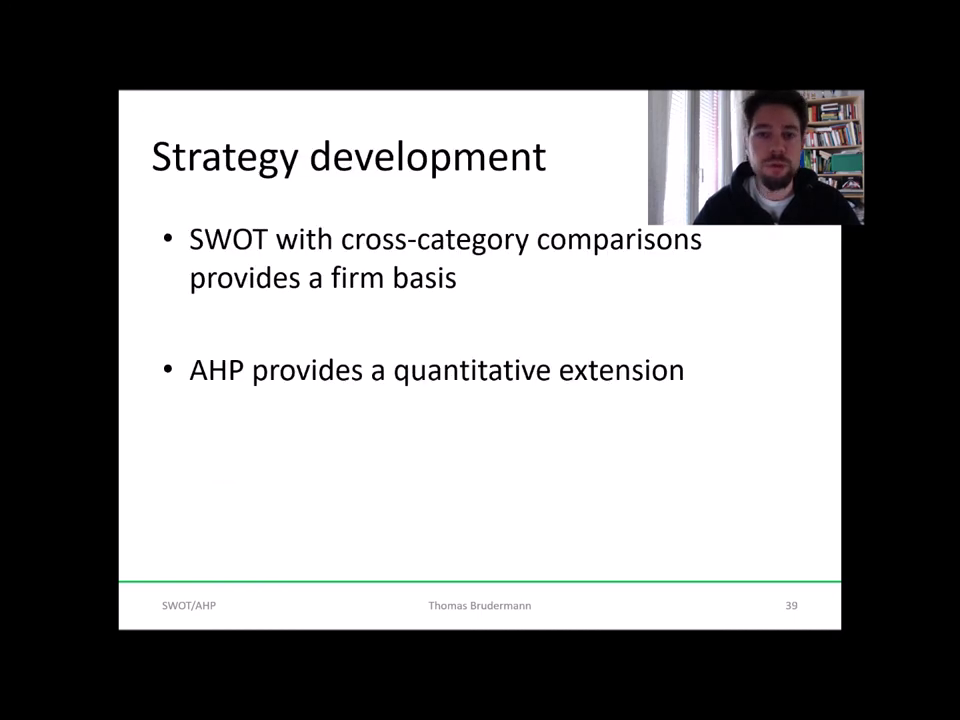